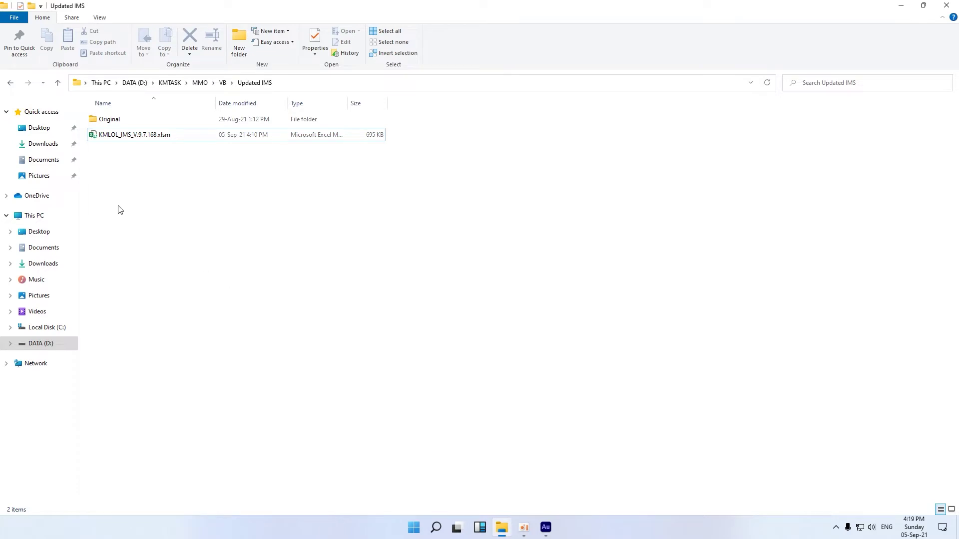
# Step: Open the KMLOL_IMS workbook and log in as Admin with the administrator password
pyautogui.doubleClick(126, 139)
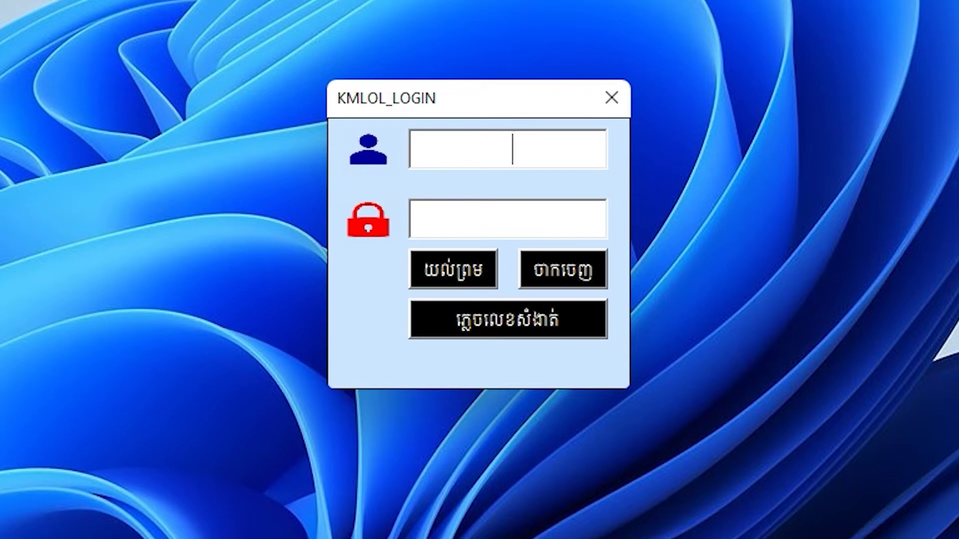
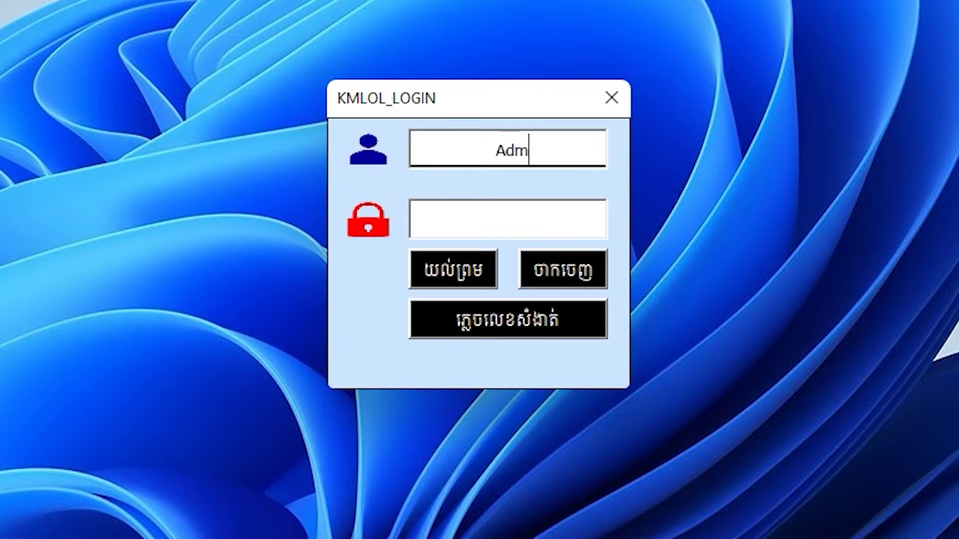
pyautogui.press('Tab')
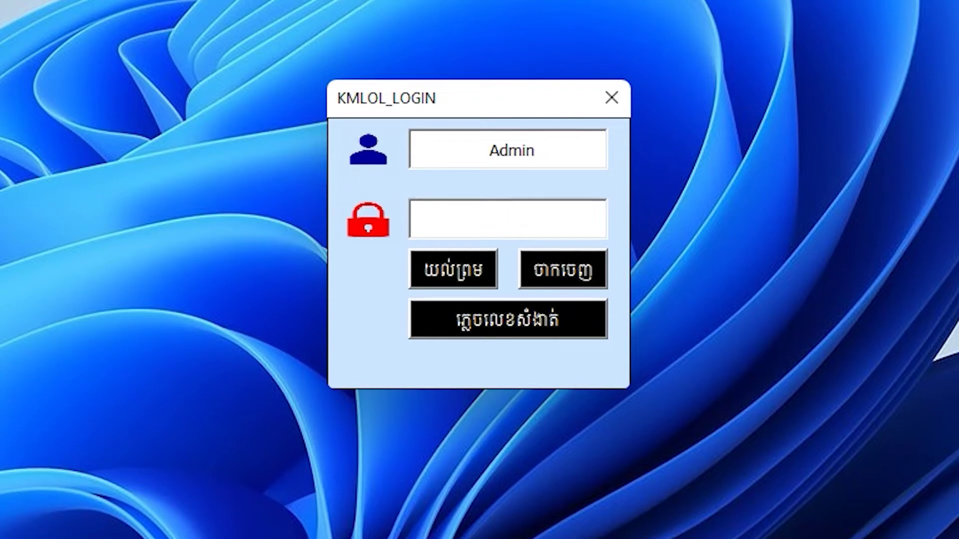
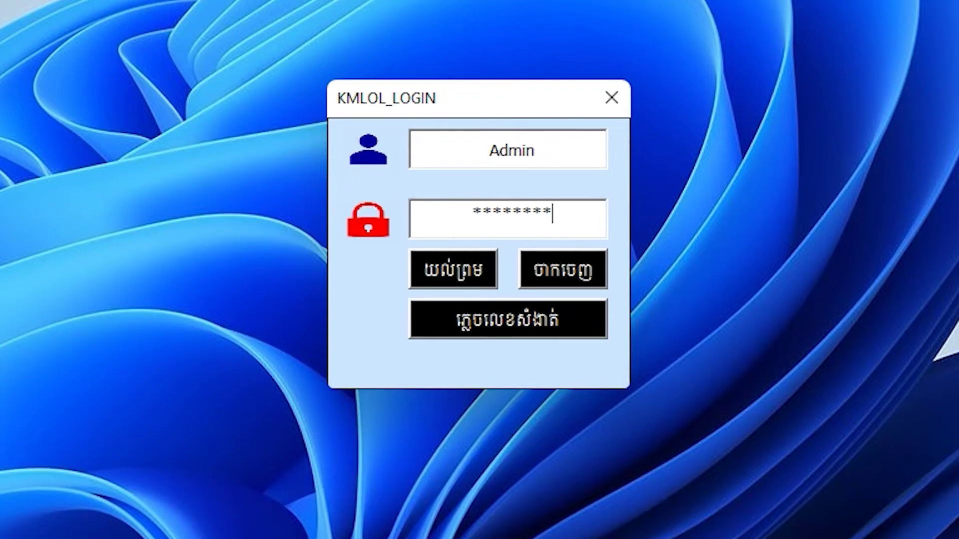
pyautogui.press('Return')
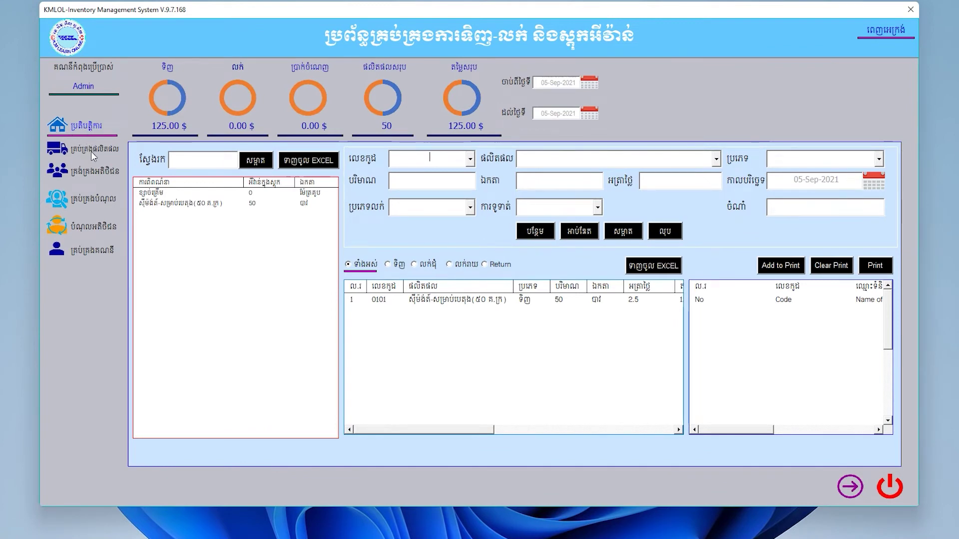
# Step: Browse the product, customer, debt summary, customer debt and user account screens
pyautogui.click(91, 151)
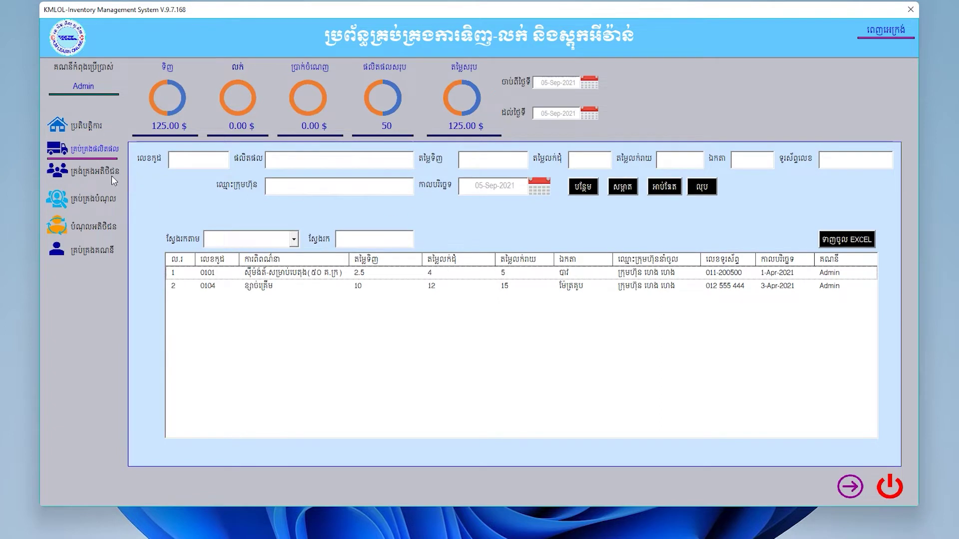
pyautogui.click(100, 175)
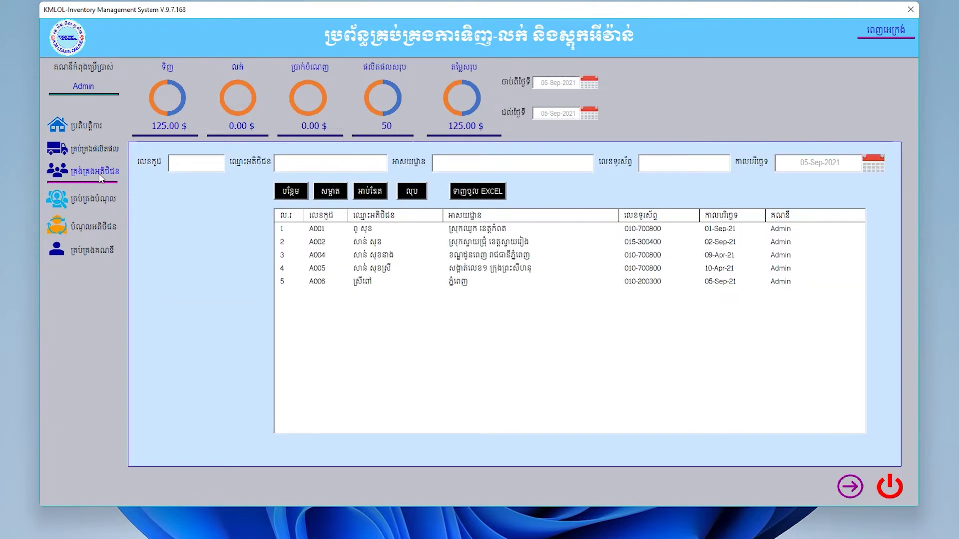
pyautogui.click(101, 198)
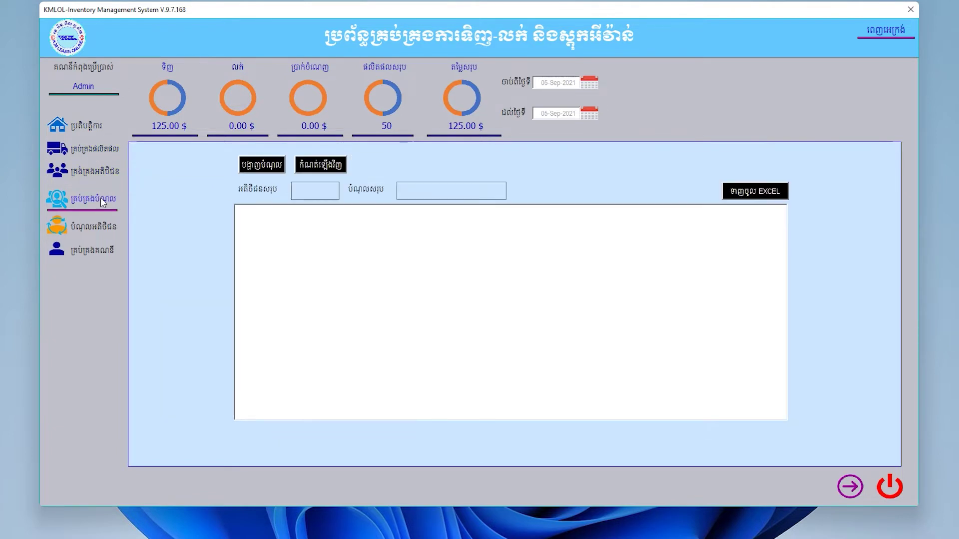
pyautogui.click(100, 227)
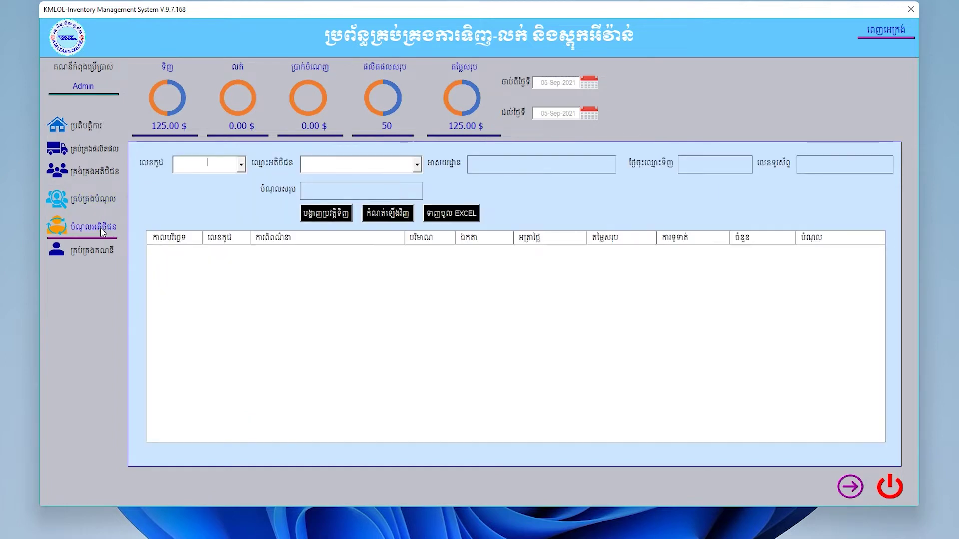
pyautogui.click(104, 251)
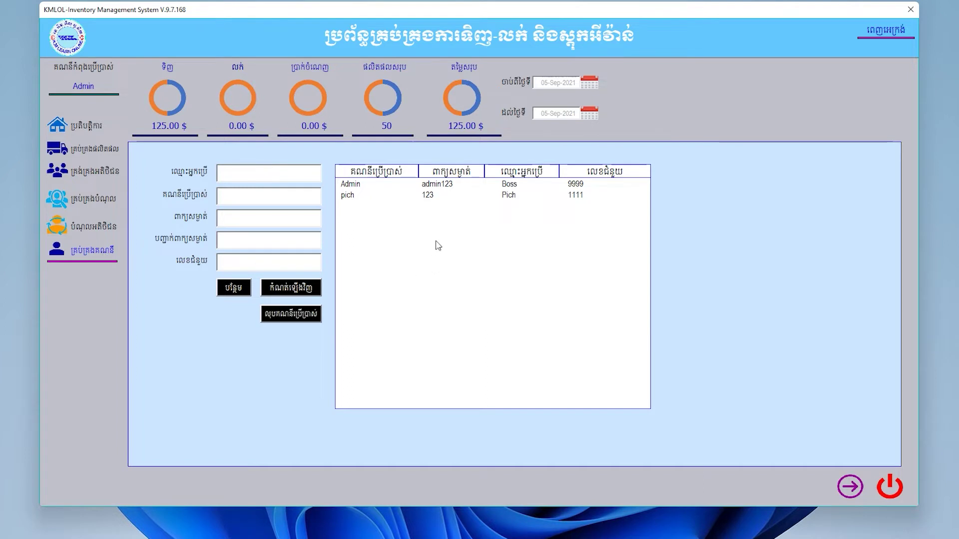
# Step: Select the Admin and second user accounts, recheck customer debt, then exit the system
pyautogui.click(430, 187)
pyautogui.click(431, 195)
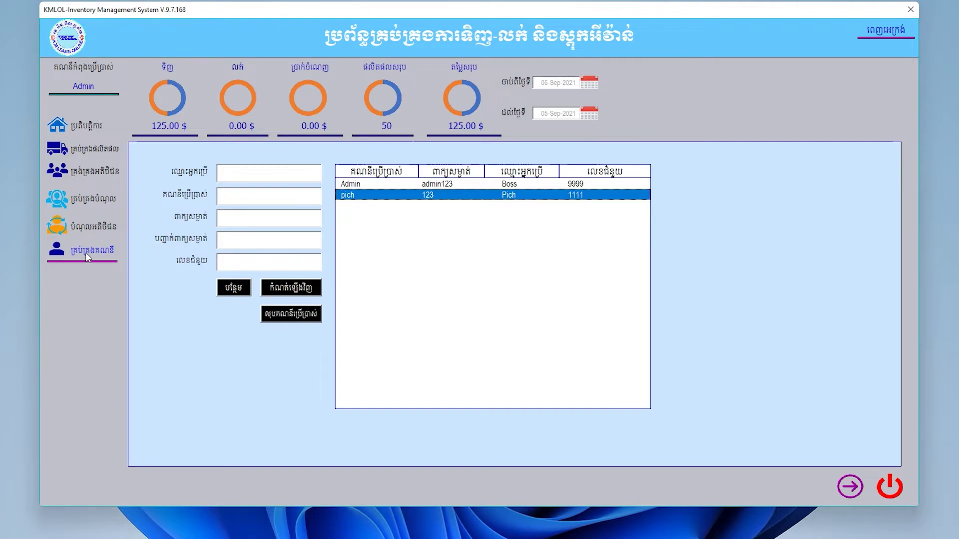
pyautogui.click(95, 228)
pyautogui.click(101, 253)
pyautogui.click(101, 231)
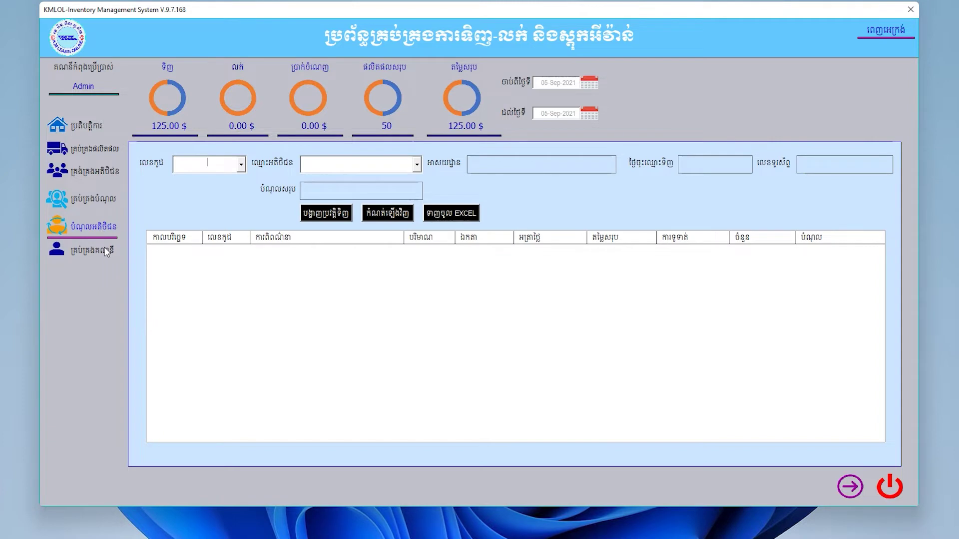
pyautogui.click(105, 250)
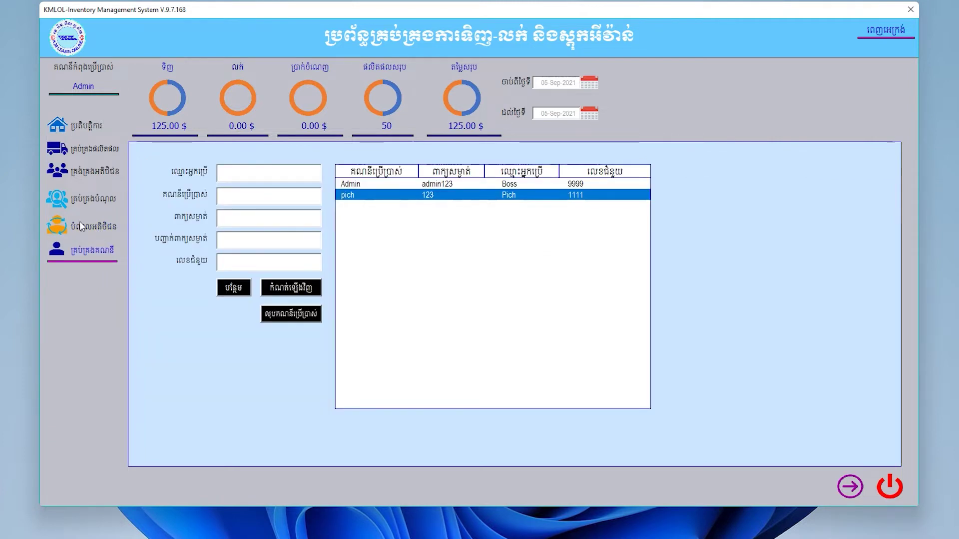
pyautogui.click(890, 489)
pyautogui.moveTo(501, 527)
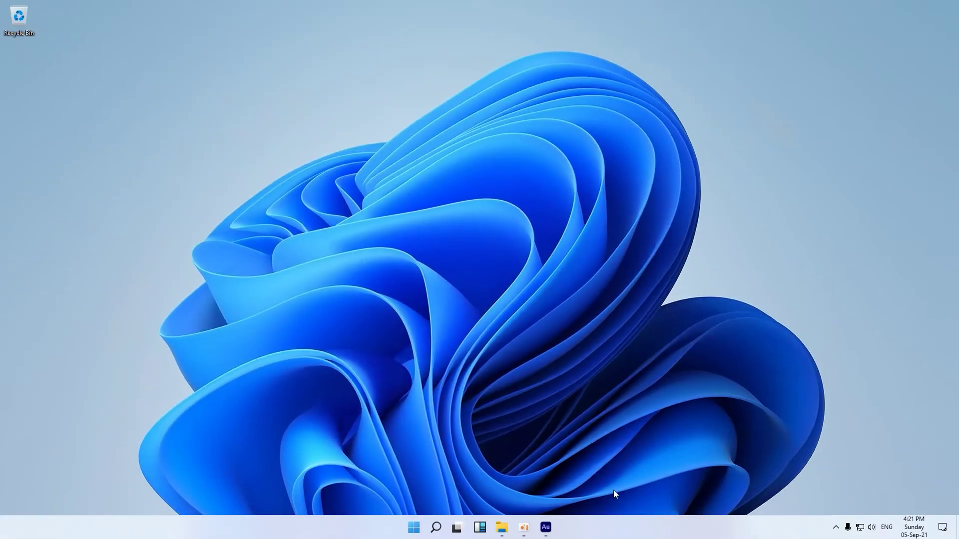
# Step: Reopen KMLOL_IMS from the Updated IMS folder and log in with the second user's credentials
pyautogui.click(502, 528)
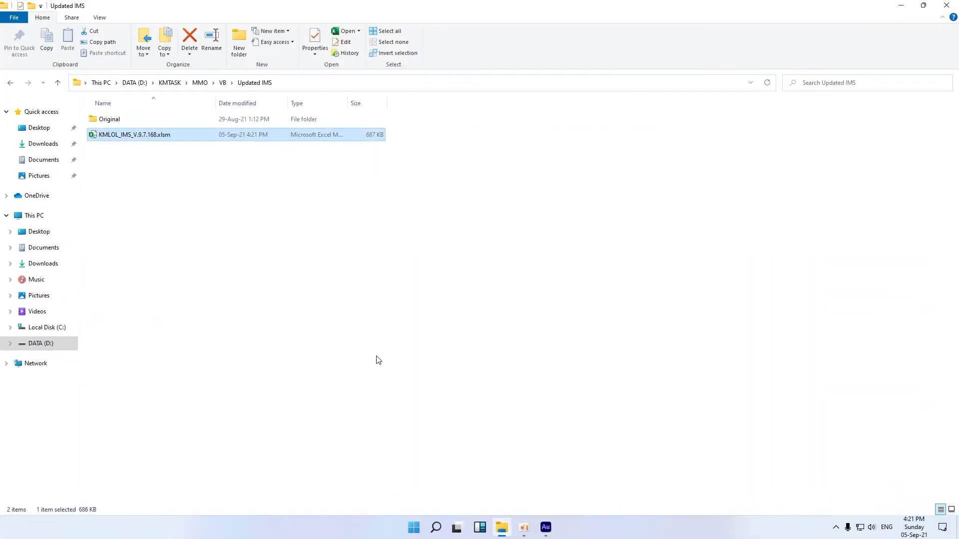
pyautogui.doubleClick(129, 136)
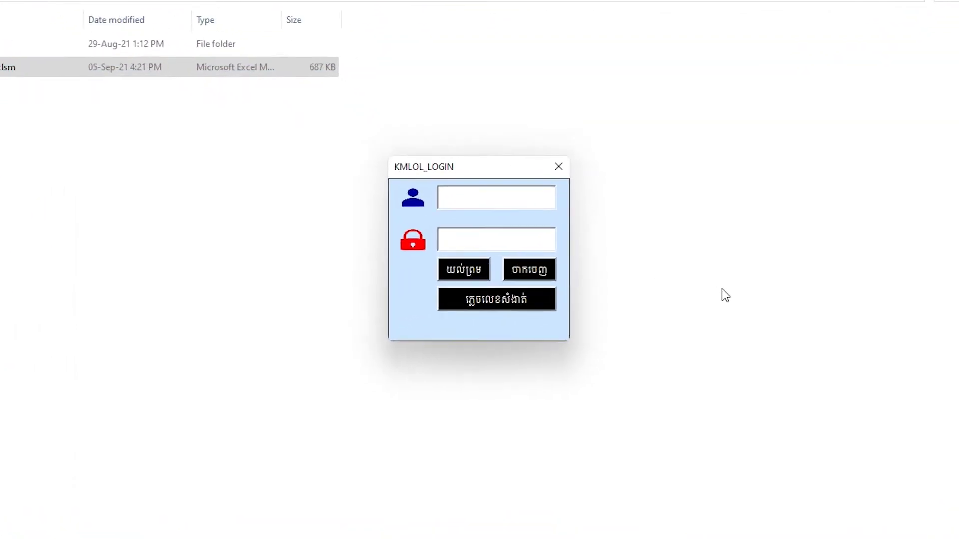
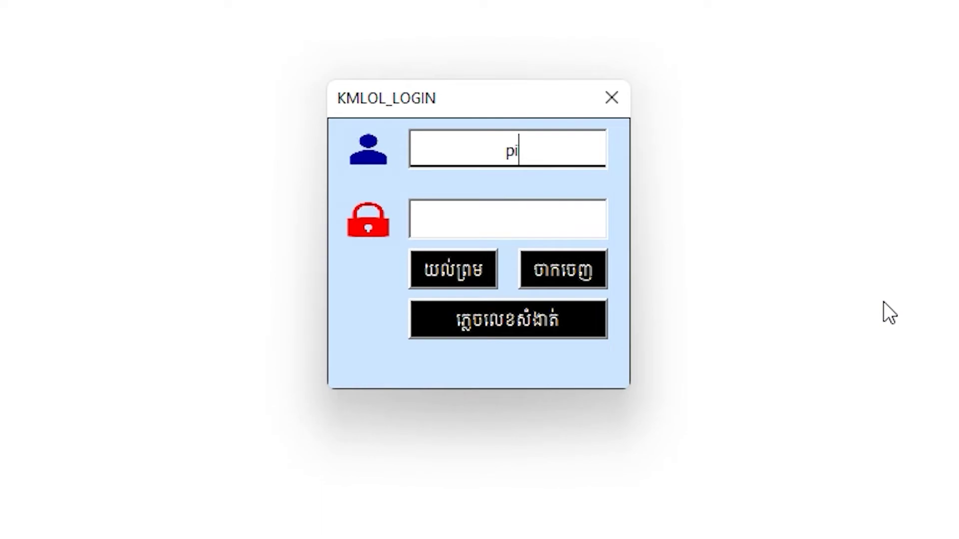
pyautogui.press('Tab')
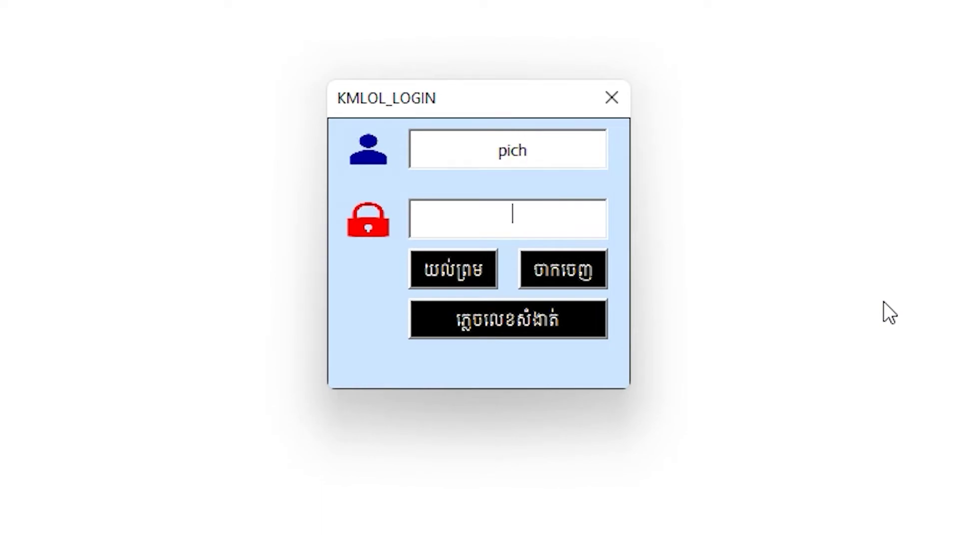
pyautogui.click(491, 272)
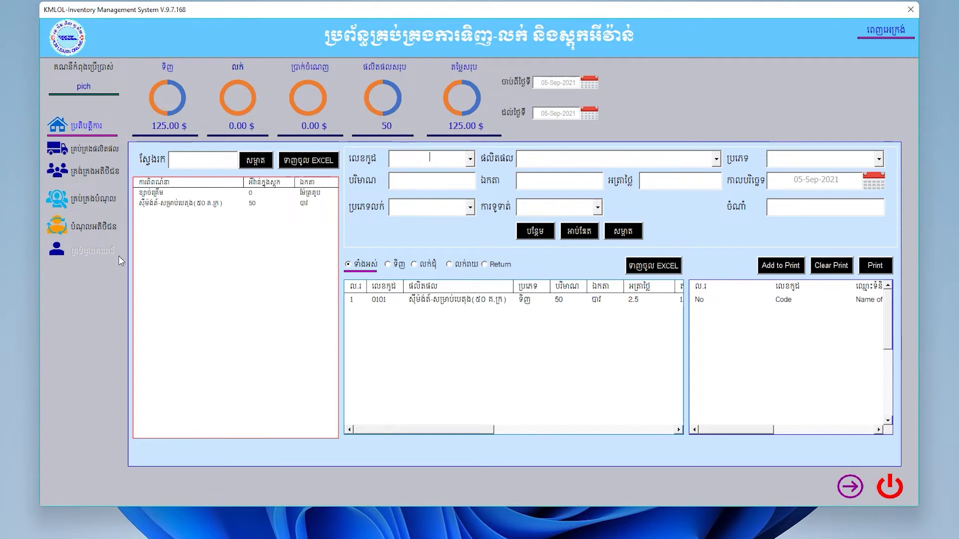
# Step: As the limited user, view customer debt, debt summary, customers and products, then return to operations
pyautogui.click(100, 231)
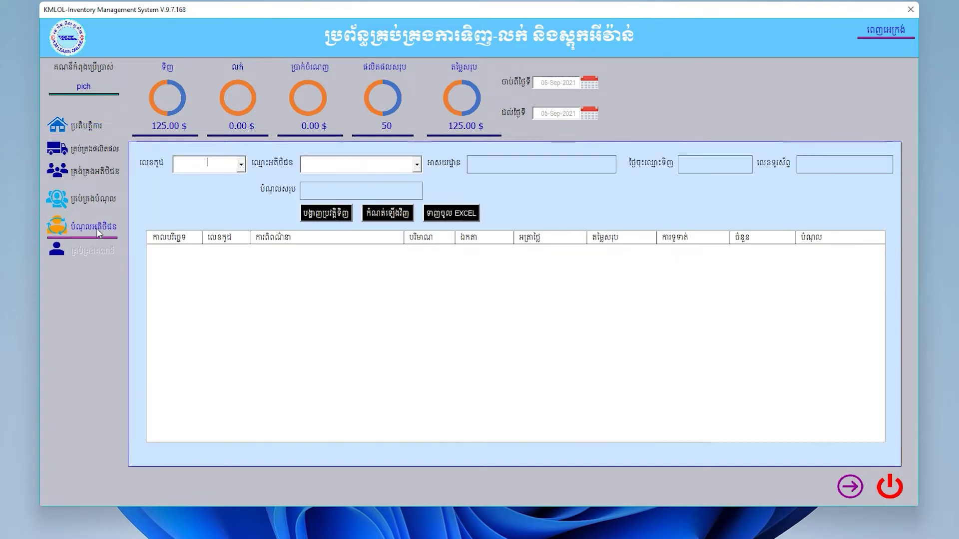
pyautogui.click(101, 198)
pyautogui.click(95, 170)
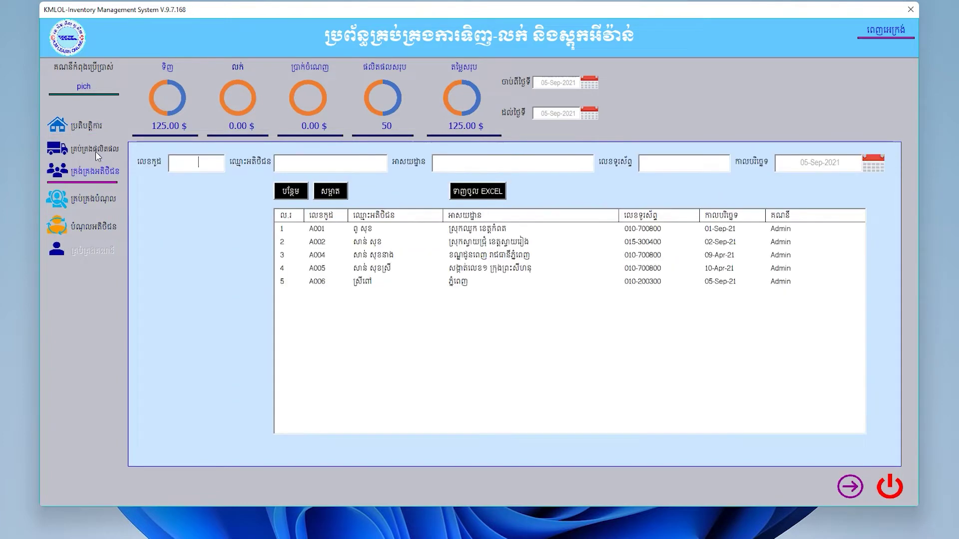
pyautogui.click(95, 150)
pyautogui.click(91, 126)
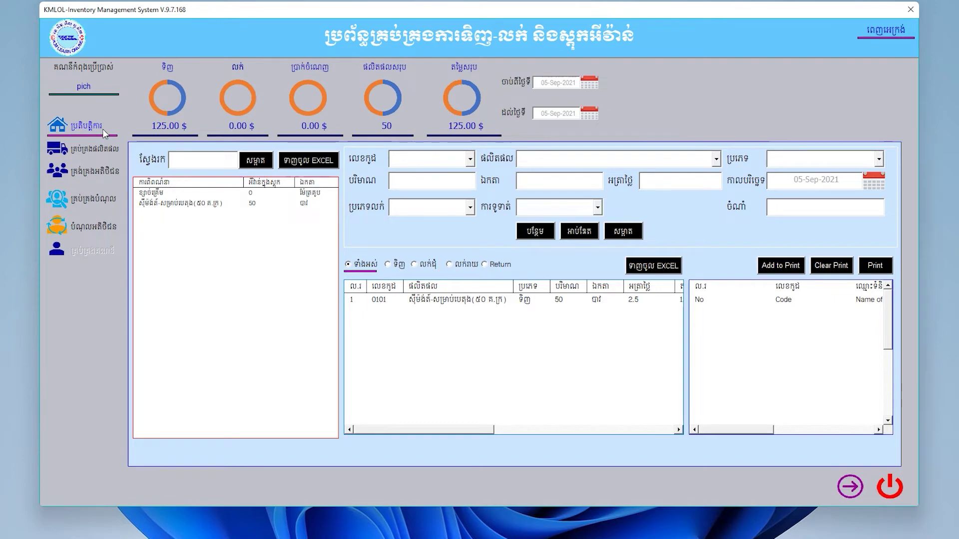
# Step: Exit the system, reopen KMLOL_IMS from the Updated IMS folder and log back in as Admin
pyautogui.click(877, 481)
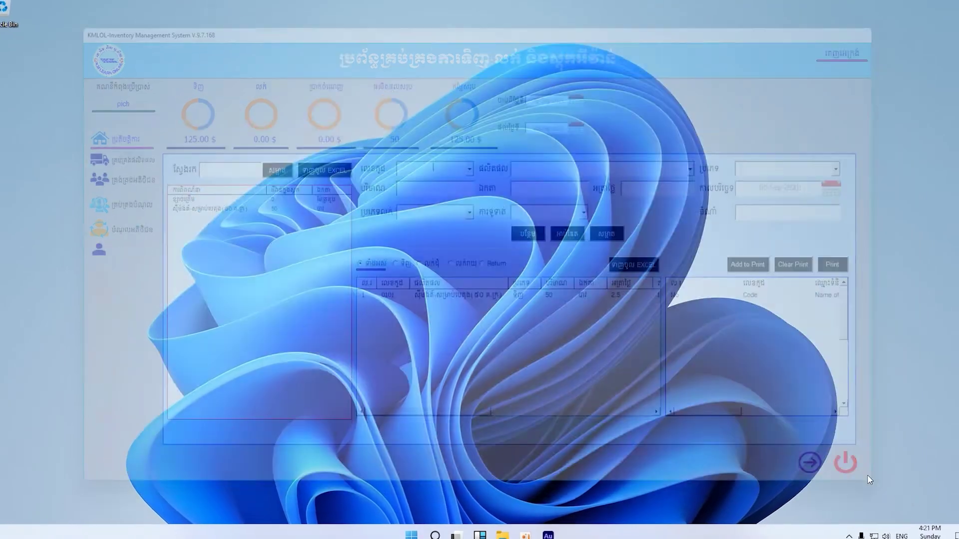
pyautogui.click(506, 533)
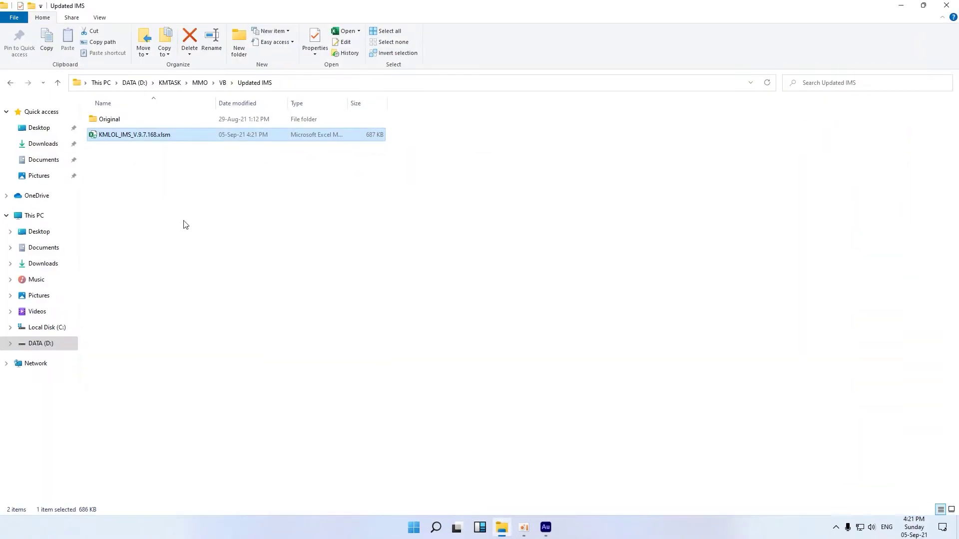
pyautogui.doubleClick(128, 135)
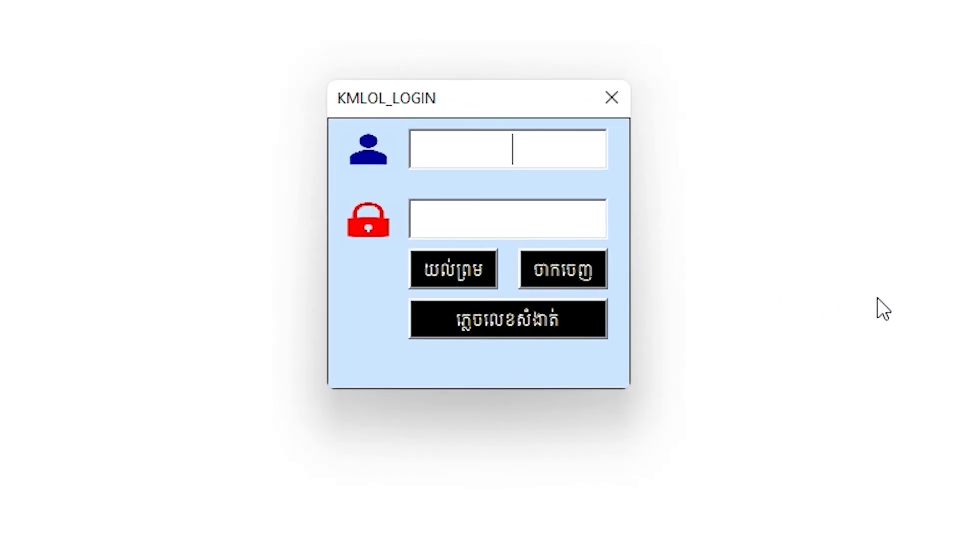
pyautogui.write('Admin')
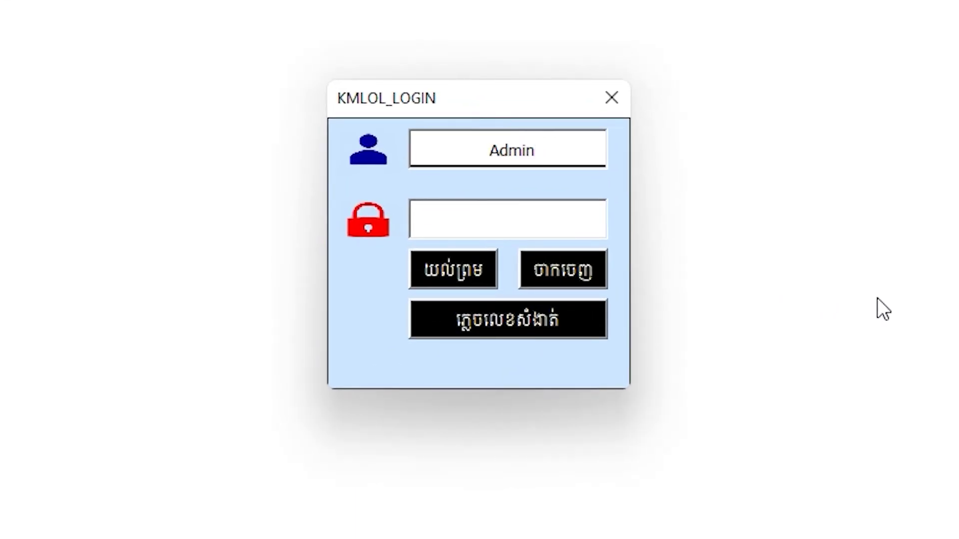
pyautogui.press('Tab')
pyautogui.write('*')
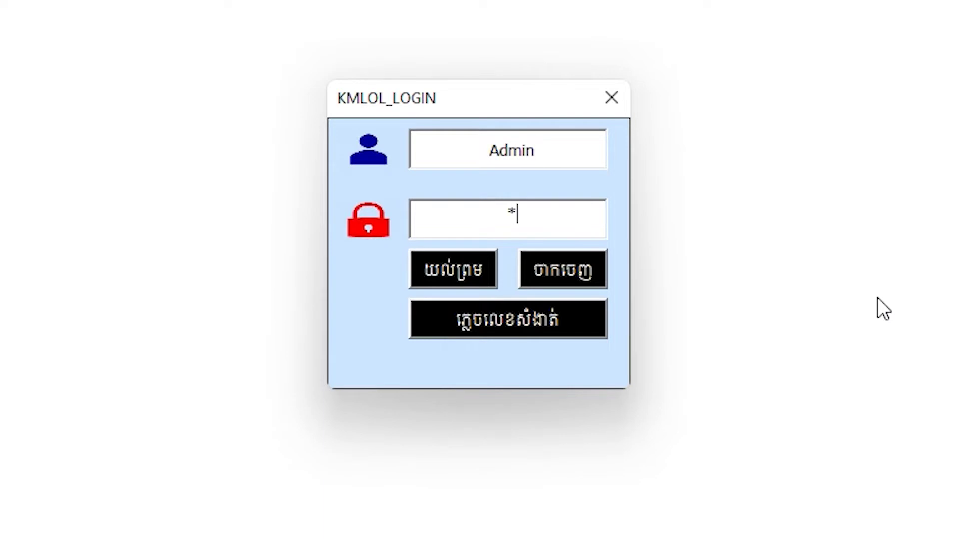
pyautogui.write('****')
pyautogui.write('***')
pyautogui.press('Return')
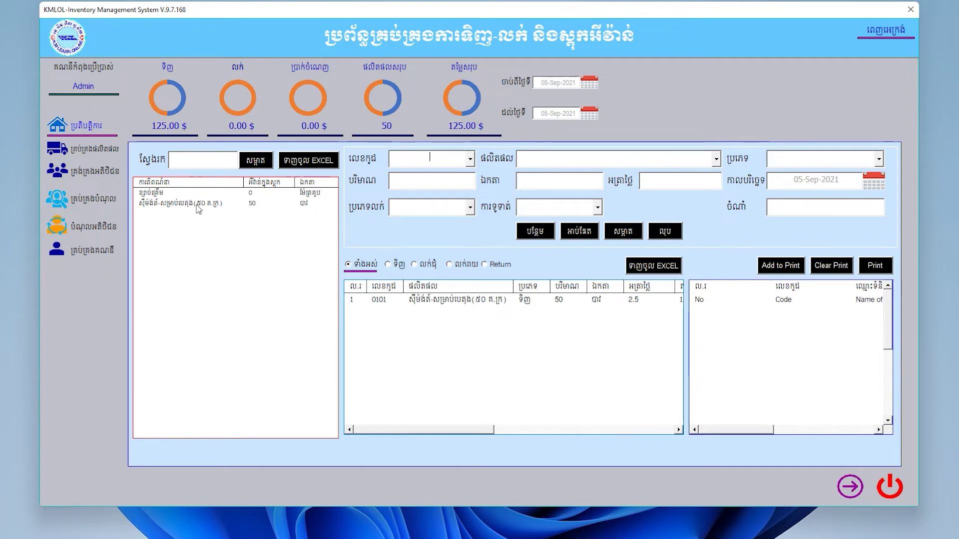
# Step: Load product 0101 (ខ្សាច់ក្រើម) from the stock list into the sale form
pyautogui.click(470, 159)
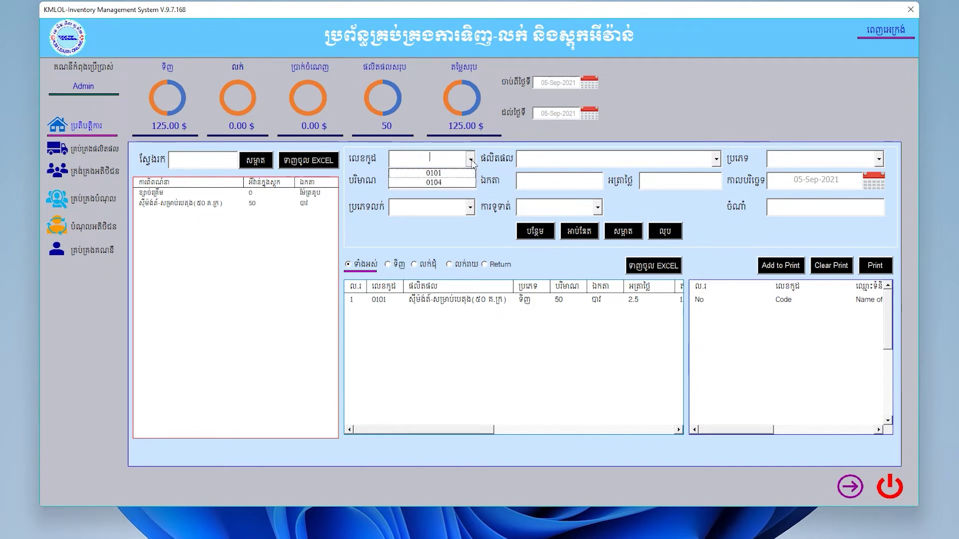
pyautogui.click(717, 160)
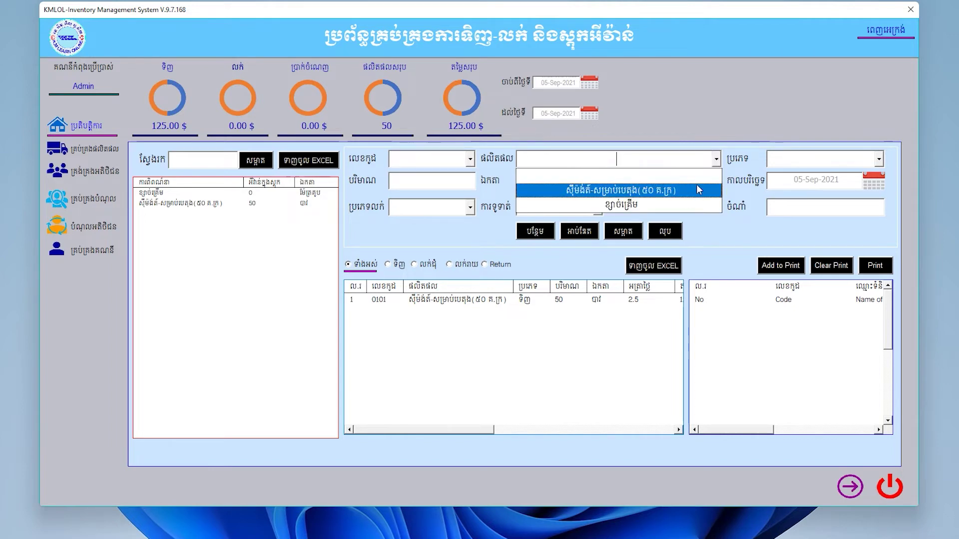
pyautogui.click(878, 159)
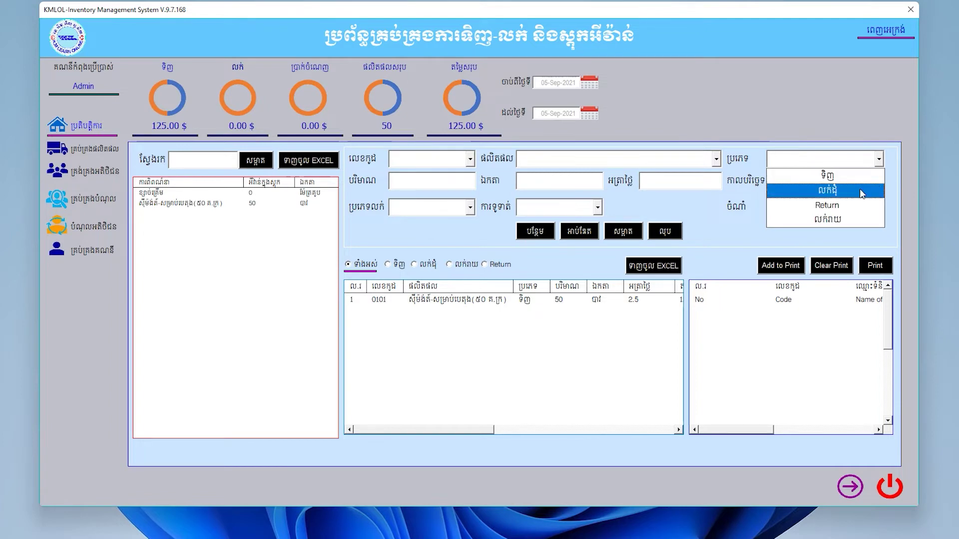
pyautogui.click(724, 232)
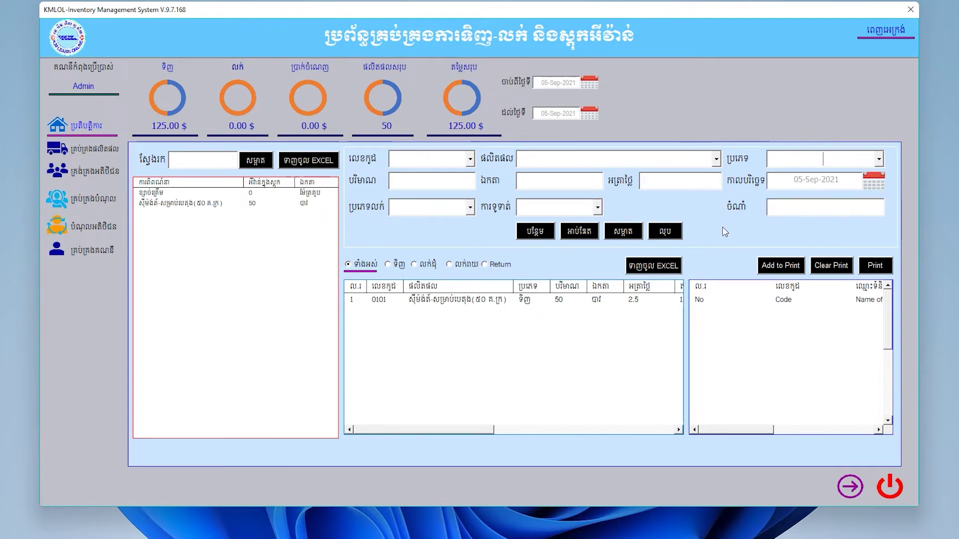
pyautogui.click(174, 208)
pyautogui.click(156, 196)
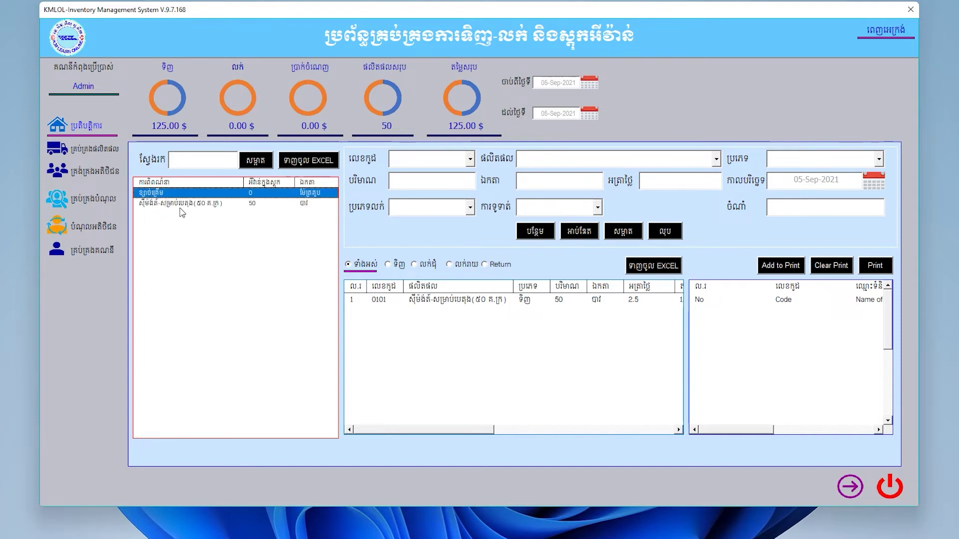
pyautogui.click(159, 205)
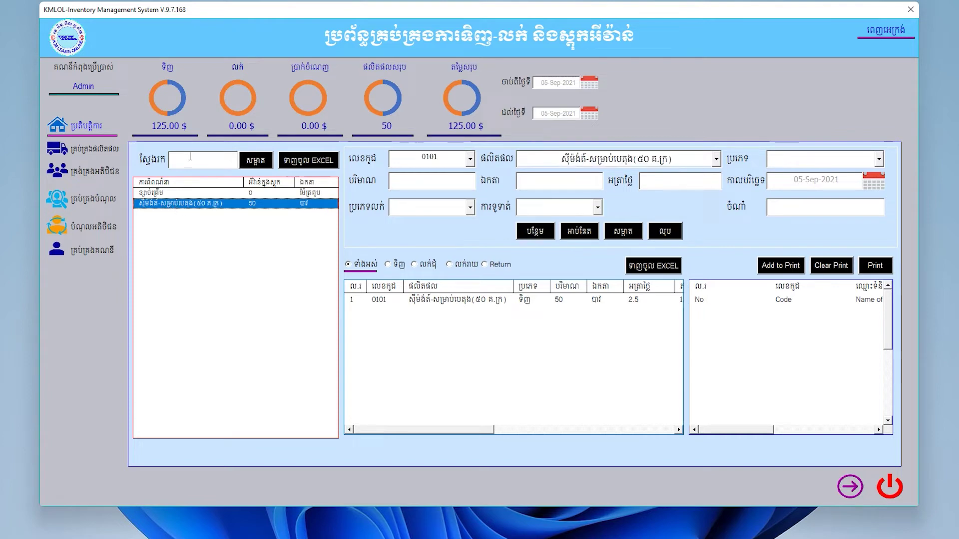
# Step: Enter a លក់ដុំ sale of 60 units, unpaid (មិនទាន់ទូទាត់), and dismiss the insufficient-stock rejection
pyautogui.click(878, 159)
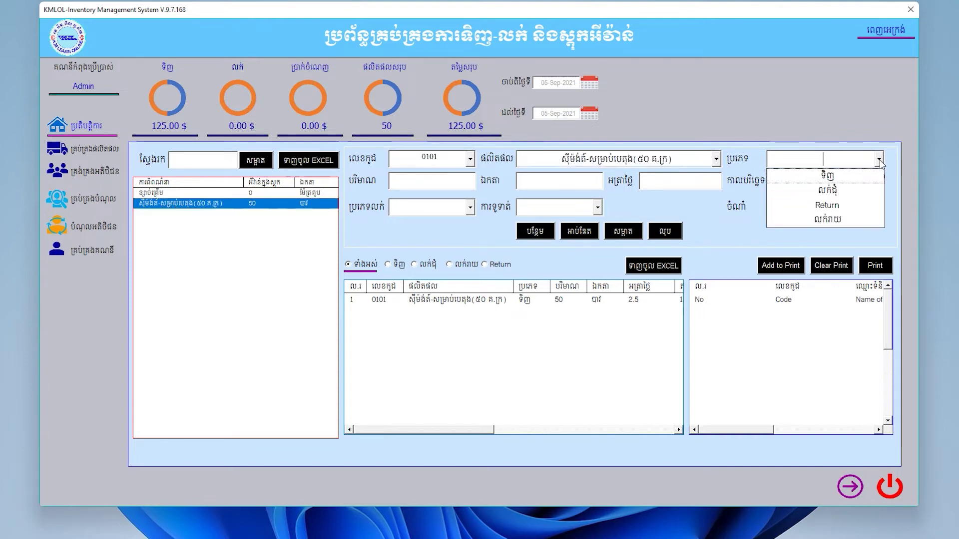
pyautogui.click(839, 191)
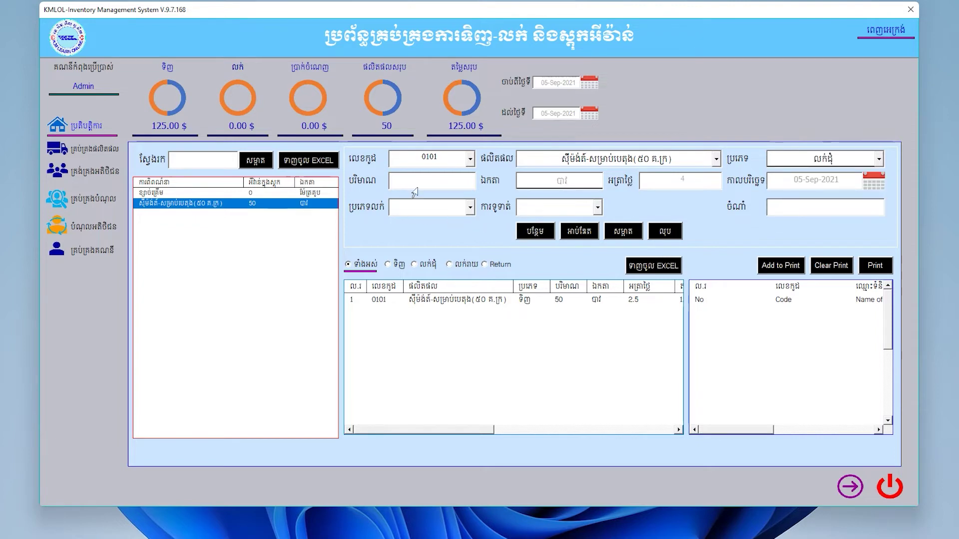
pyautogui.click(412, 184)
pyautogui.write('60')
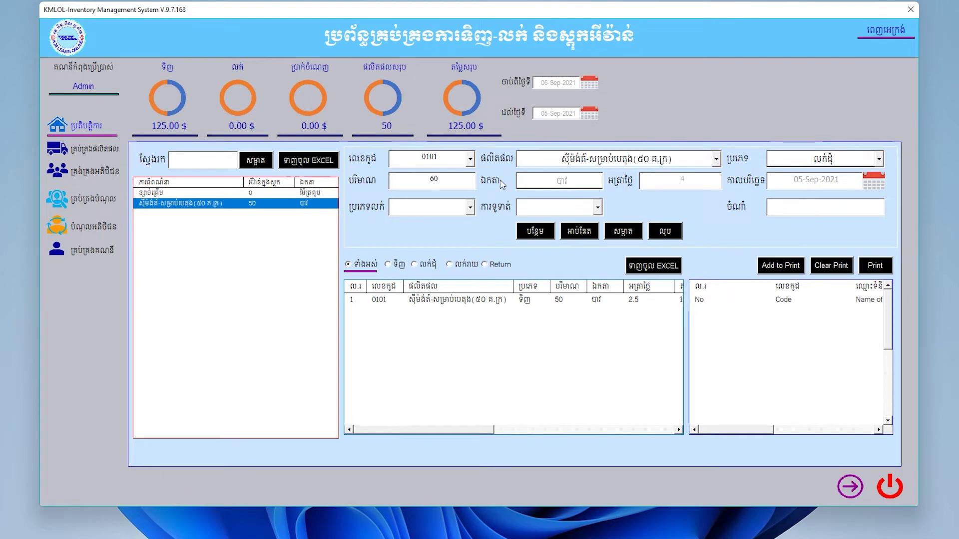
pyautogui.click(470, 208)
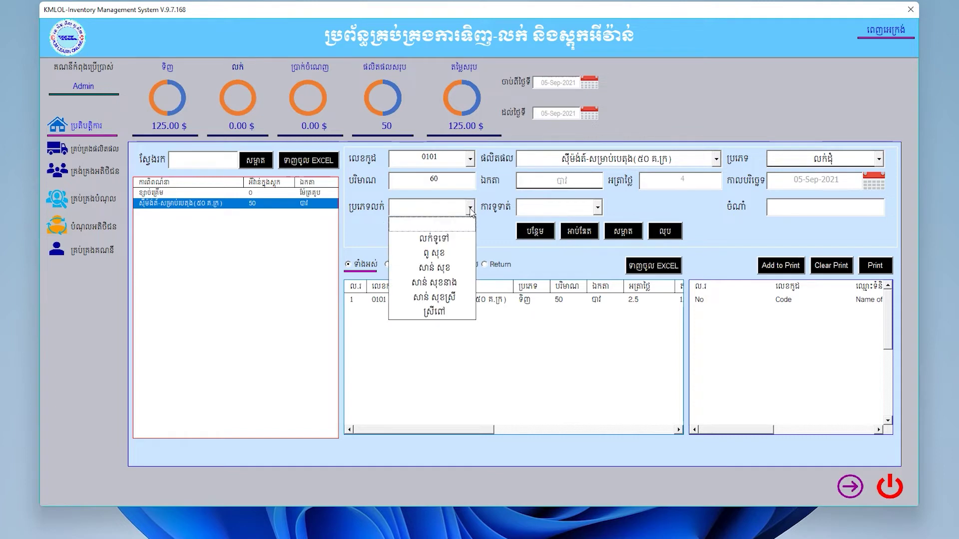
pyautogui.click(439, 253)
pyautogui.click(597, 208)
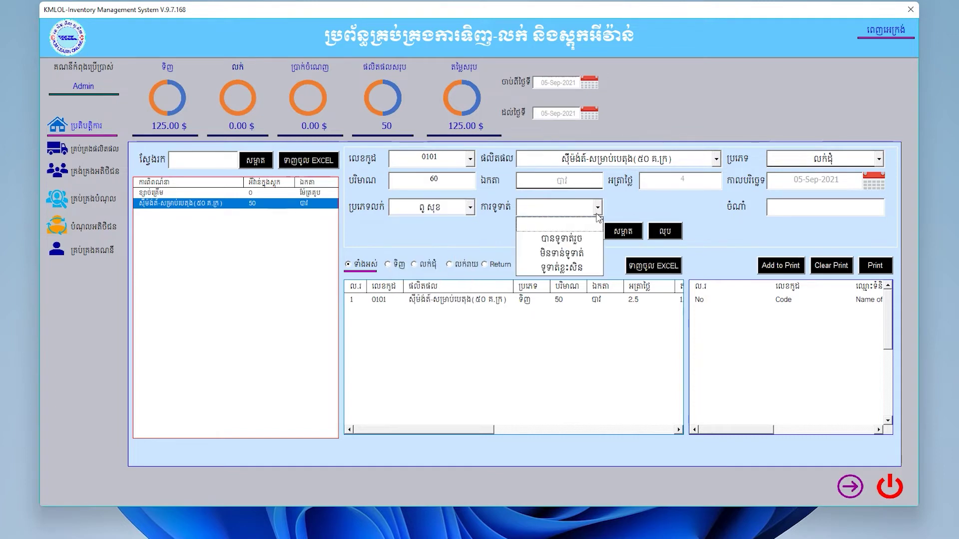
pyautogui.click(590, 253)
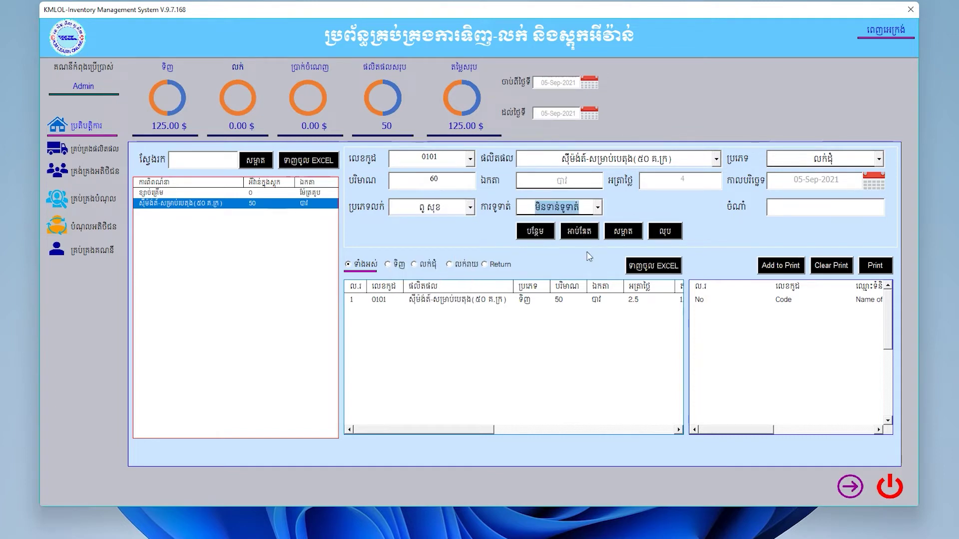
pyautogui.click(539, 234)
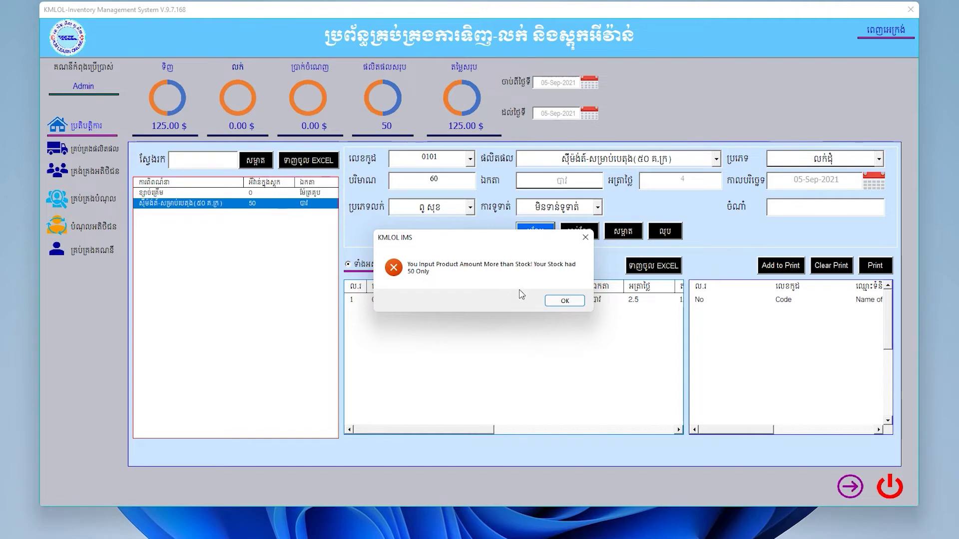
pyautogui.click(560, 302)
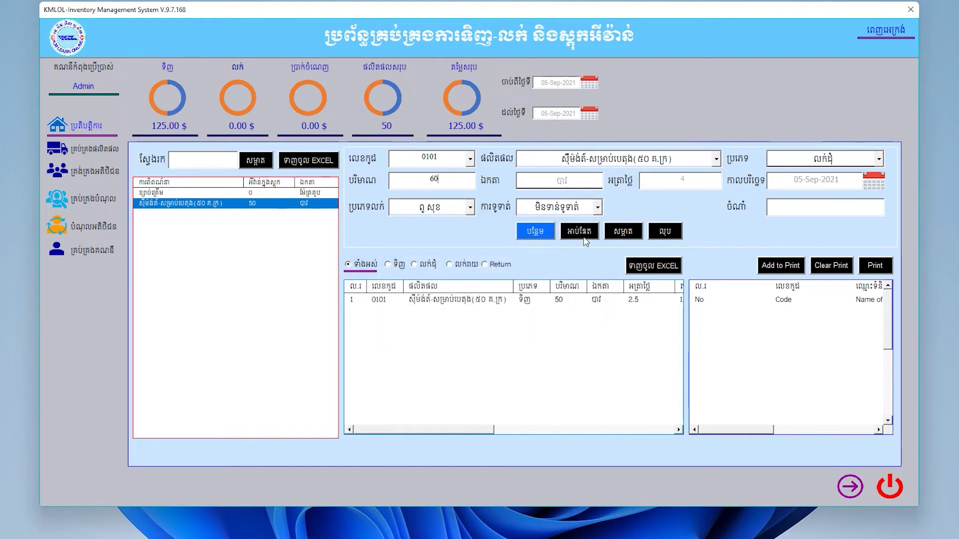
# Step: Switch the sale type to លក់រាយ with the same customer; the 60-unit sale is rejected again
pyautogui.click(562, 302)
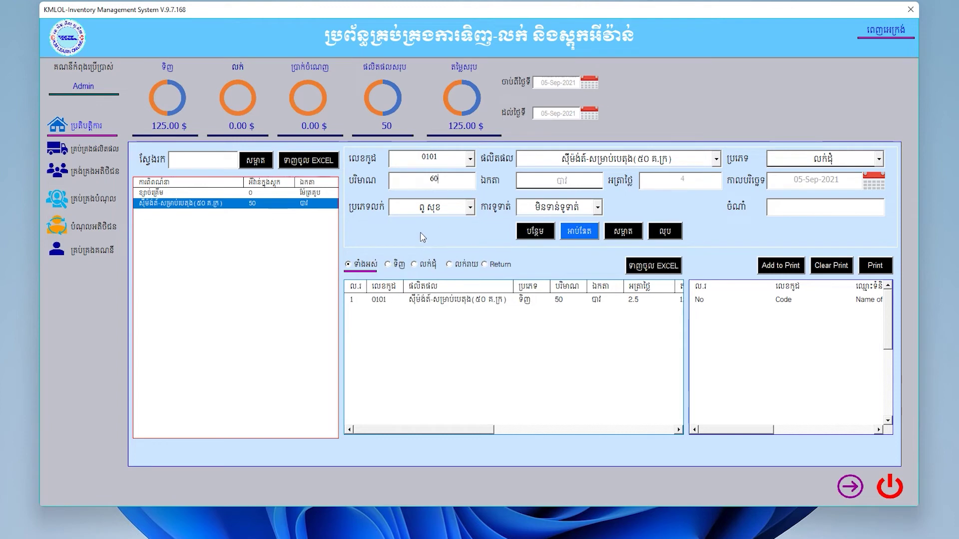
pyautogui.moveTo(444, 178); pyautogui.dragTo(406, 179)
pyautogui.click(878, 161)
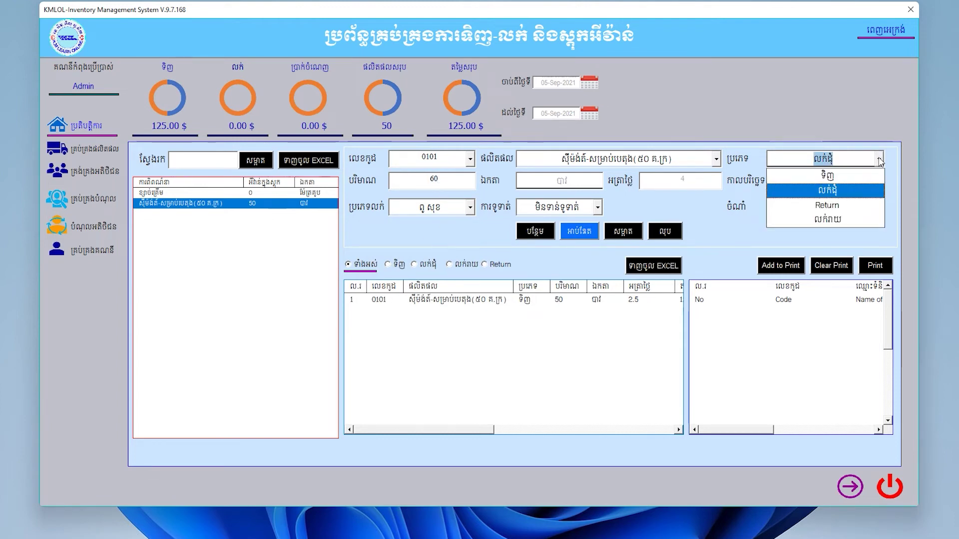
pyautogui.click(855, 217)
pyautogui.click(470, 207)
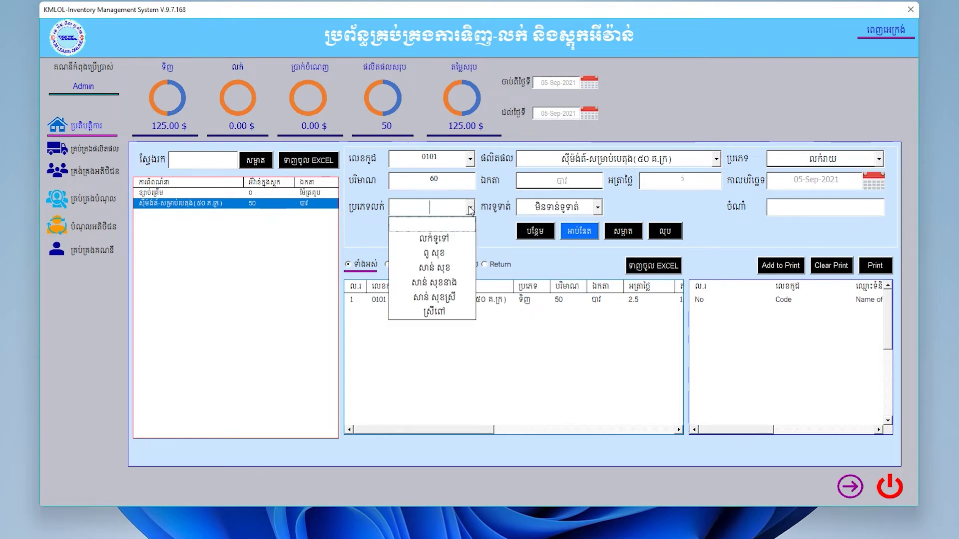
pyautogui.click(432, 253)
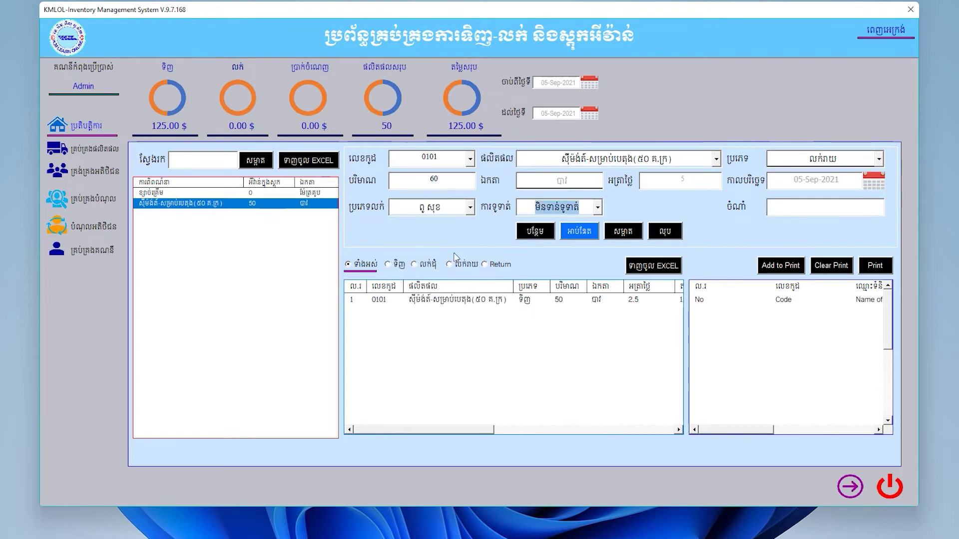
pyautogui.click(535, 231)
pyautogui.click(564, 300)
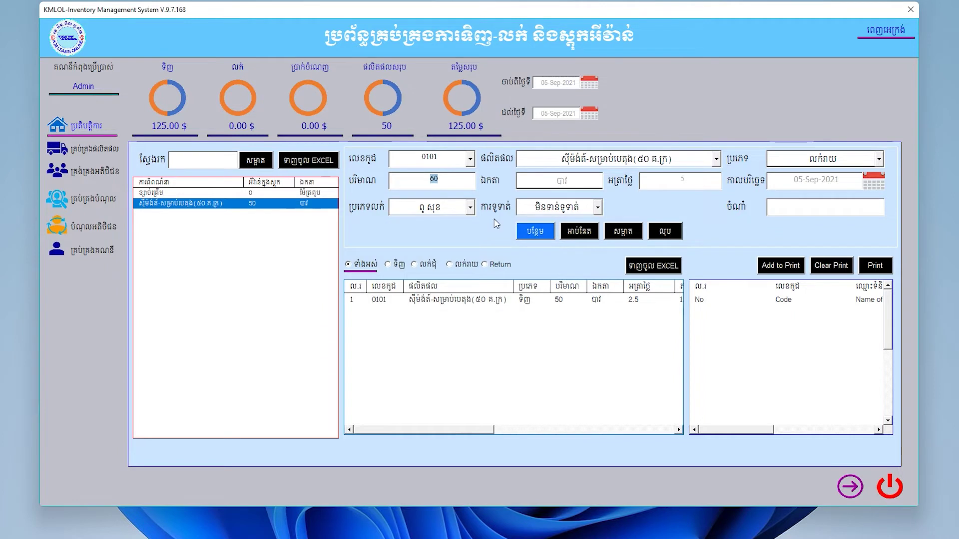
# Step: Change the quantity to 5 and add the sale, dropping 0101 stock to 45
pyautogui.doubleClick(447, 179)
pyautogui.write('5')
pyautogui.click(535, 232)
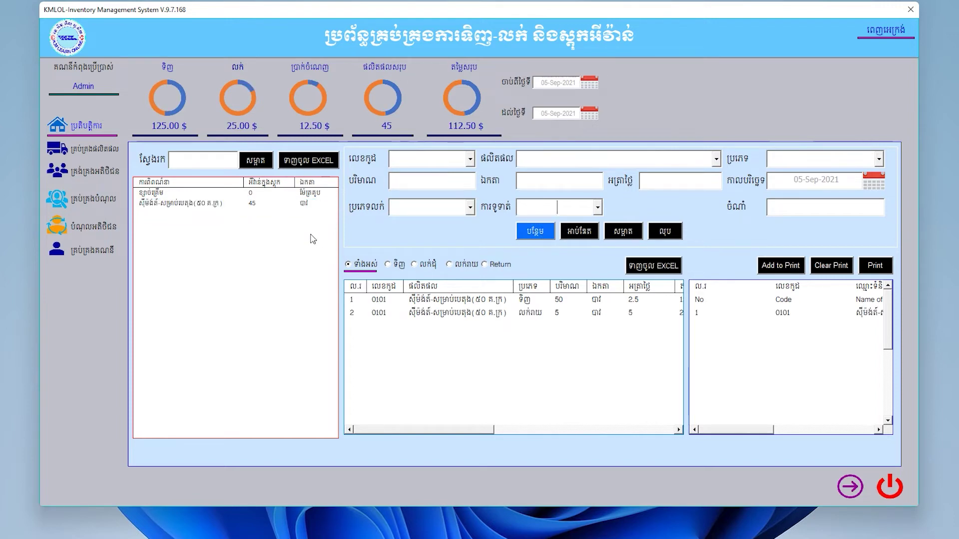
pyautogui.click(448, 314)
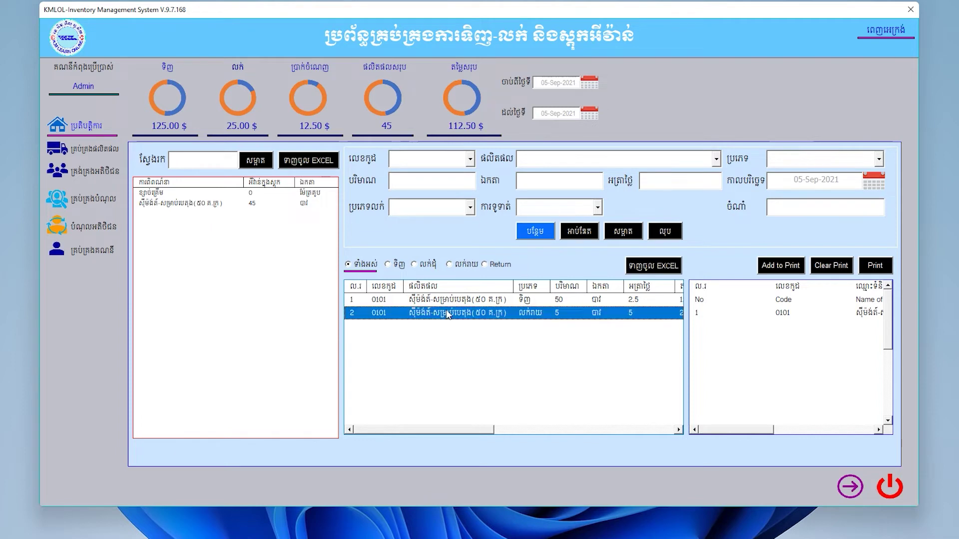
pyautogui.click(245, 205)
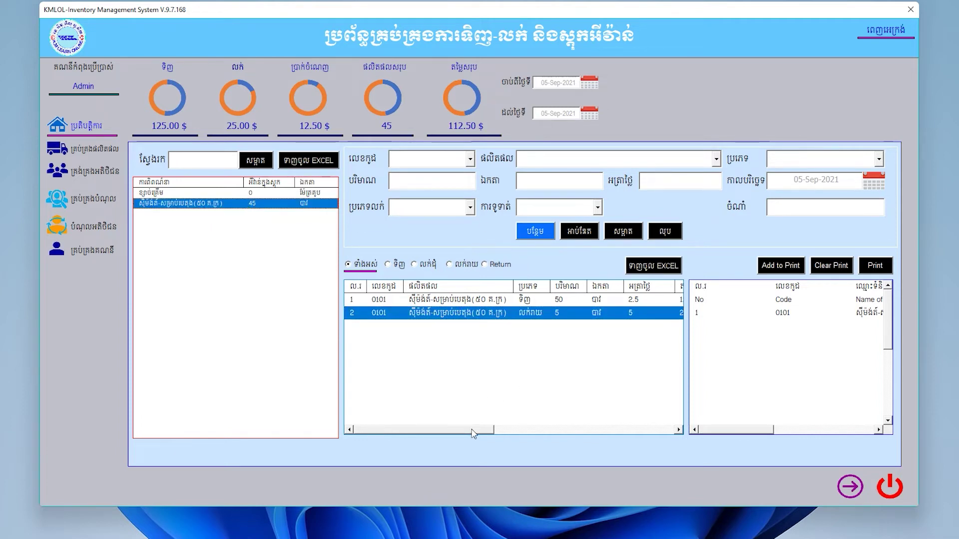
pyautogui.click(742, 430)
pyautogui.moveTo(743, 432)
pyautogui.mouseDown()
pyautogui.moveTo(849, 432)
pyautogui.moveTo(714, 434)
pyautogui.mouseUp()
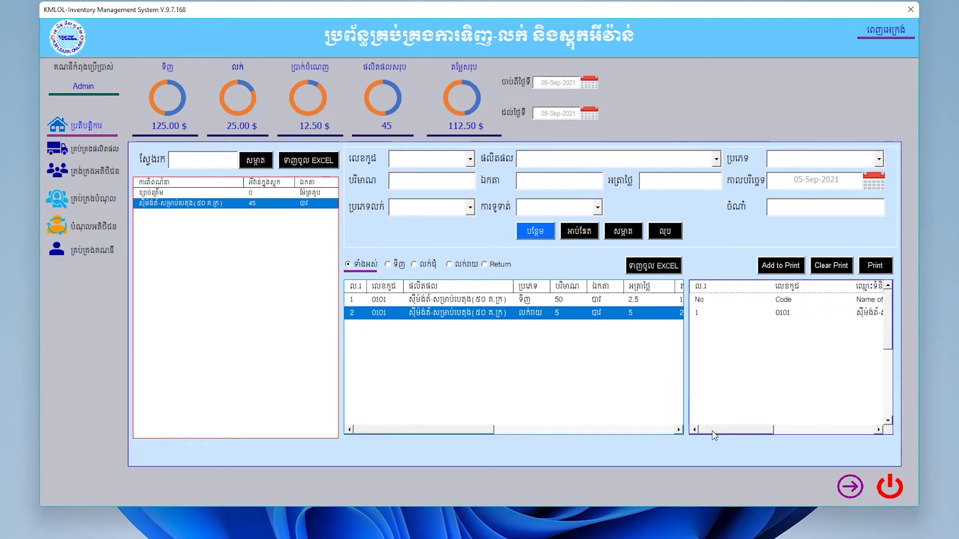
pyautogui.click(781, 316)
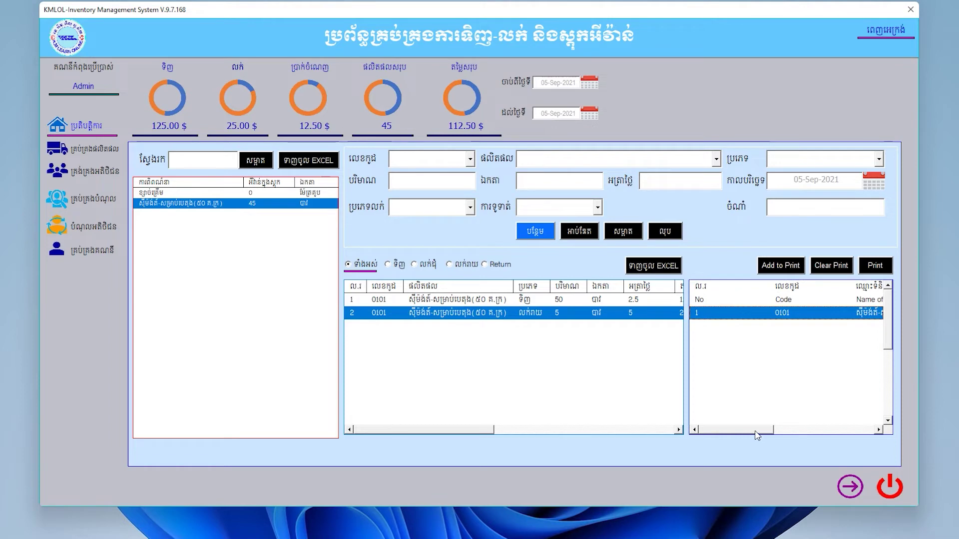
pyautogui.moveTo(755, 434)
pyautogui.mouseDown()
pyautogui.moveTo(805, 432)
pyautogui.moveTo(749, 433)
pyautogui.mouseUp()
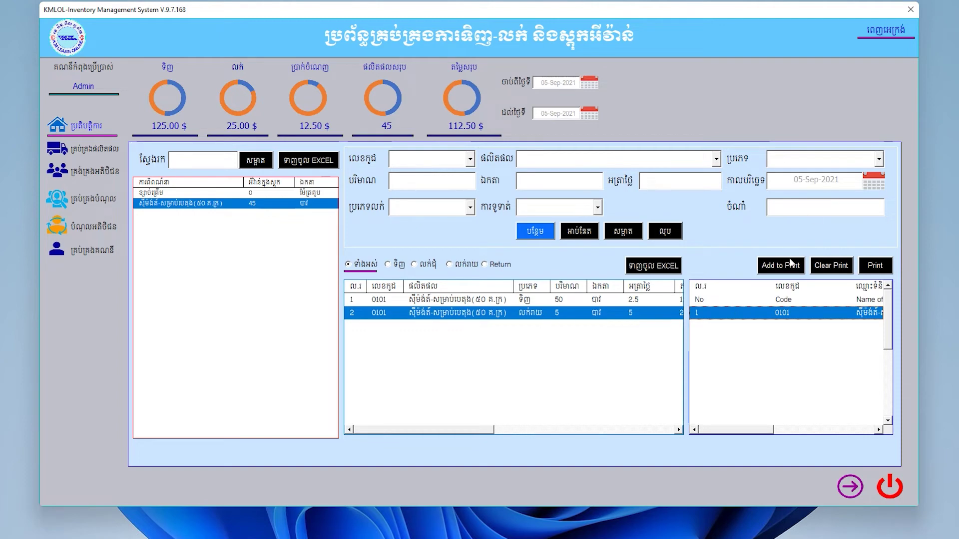
pyautogui.click(777, 302)
pyautogui.click(778, 312)
pyautogui.moveTo(767, 431); pyautogui.dragTo(852, 433)
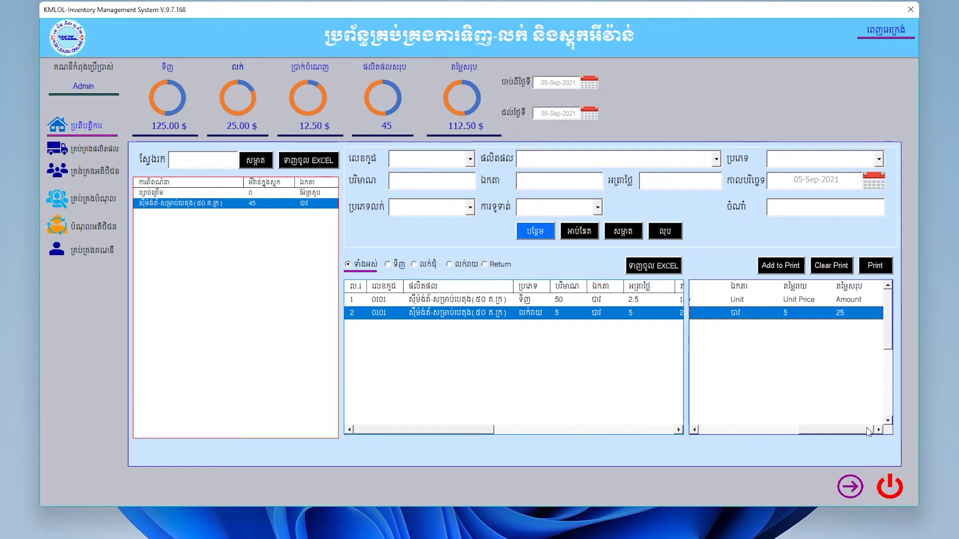
pyautogui.click(748, 430)
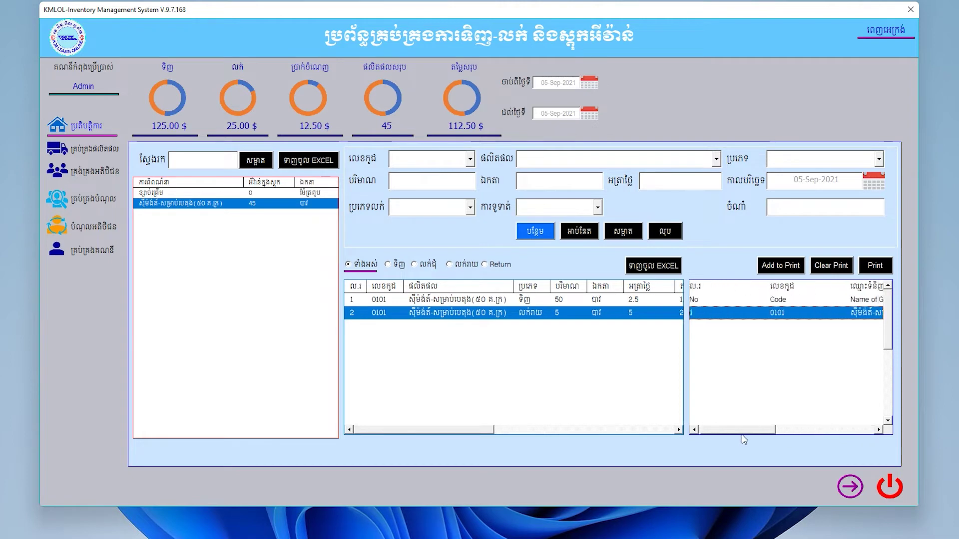
pyautogui.click(880, 272)
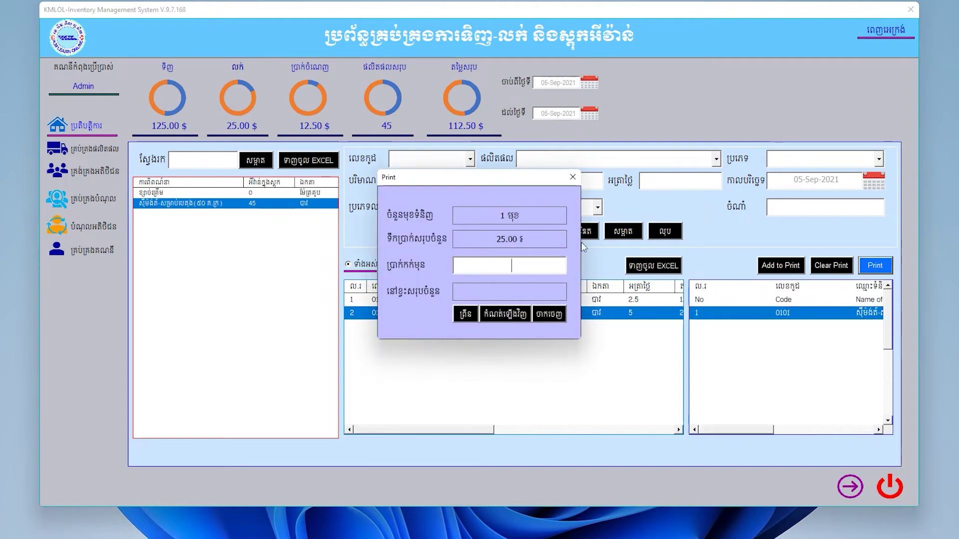
pyautogui.click(549, 318)
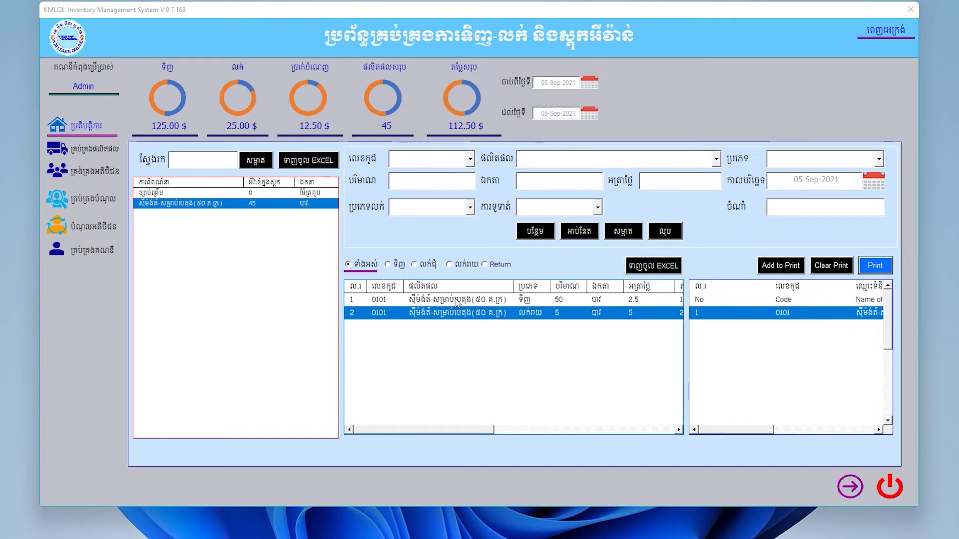
pyautogui.click(457, 299)
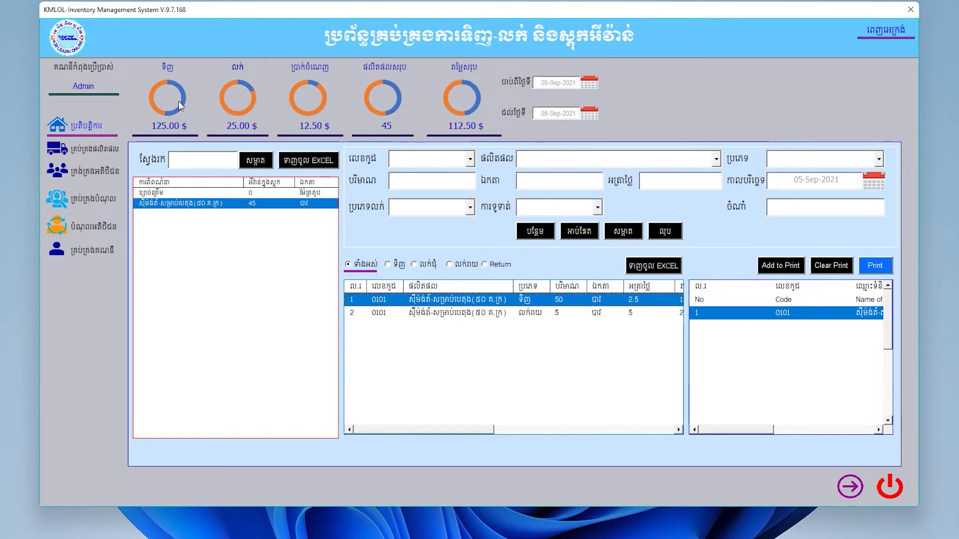
# Step: Delete the 5-unit sale of 0101, remove 0101 from the print list, and open product management
pyautogui.click(438, 313)
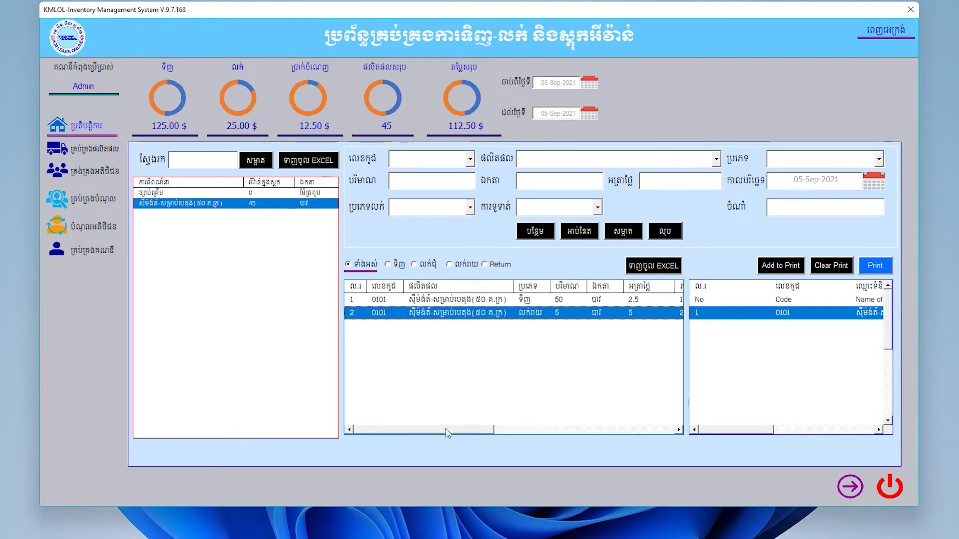
pyautogui.moveTo(446, 429); pyautogui.dragTo(496, 429)
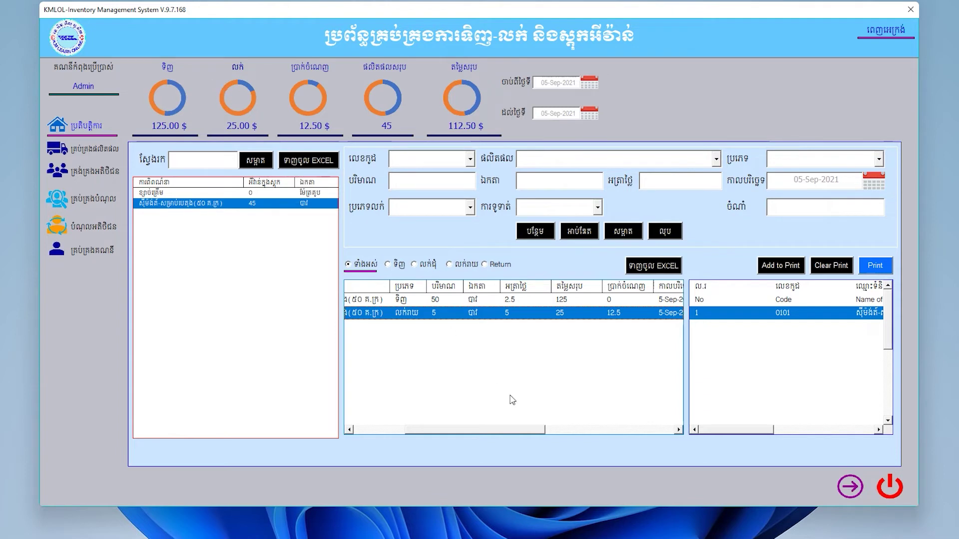
pyautogui.moveTo(496, 429); pyautogui.dragTo(418, 430)
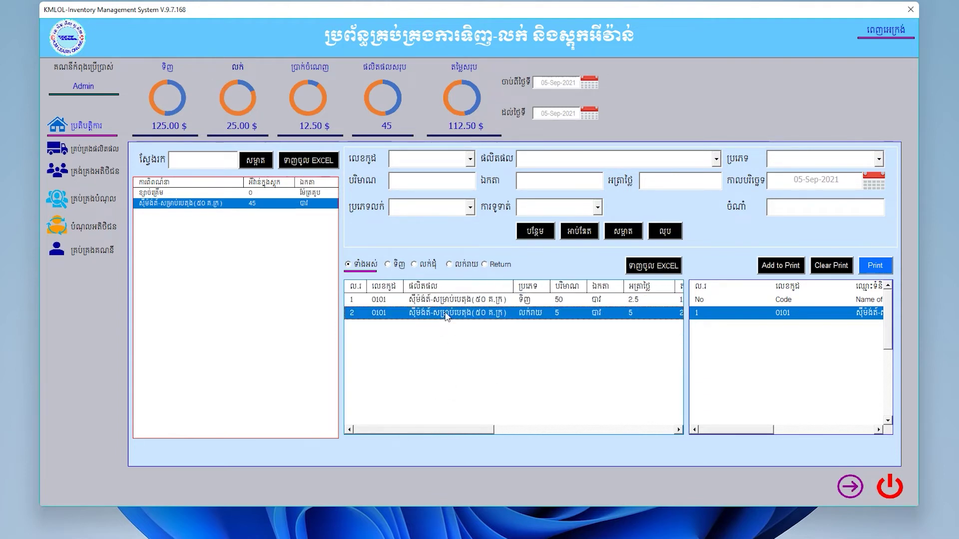
pyautogui.click(665, 233)
pyautogui.click(494, 301)
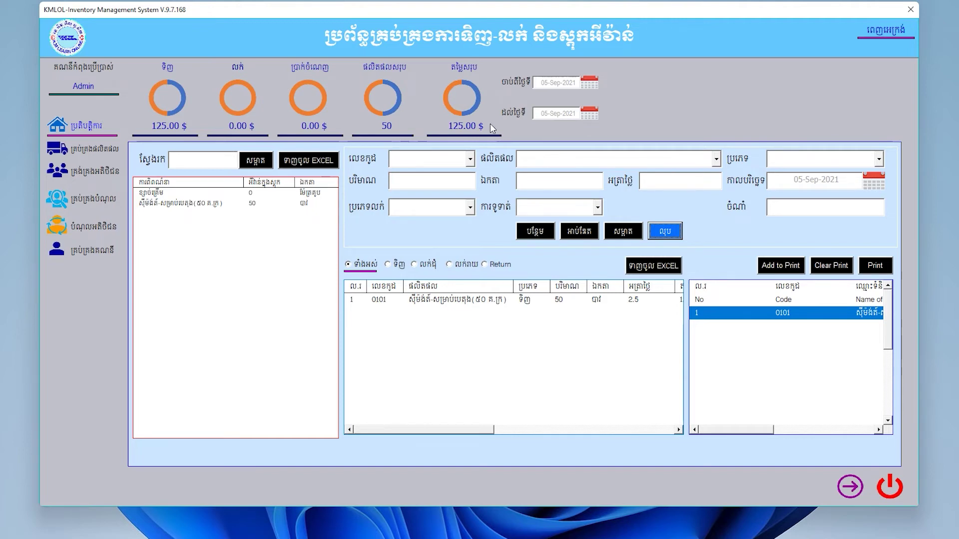
pyautogui.click(220, 166)
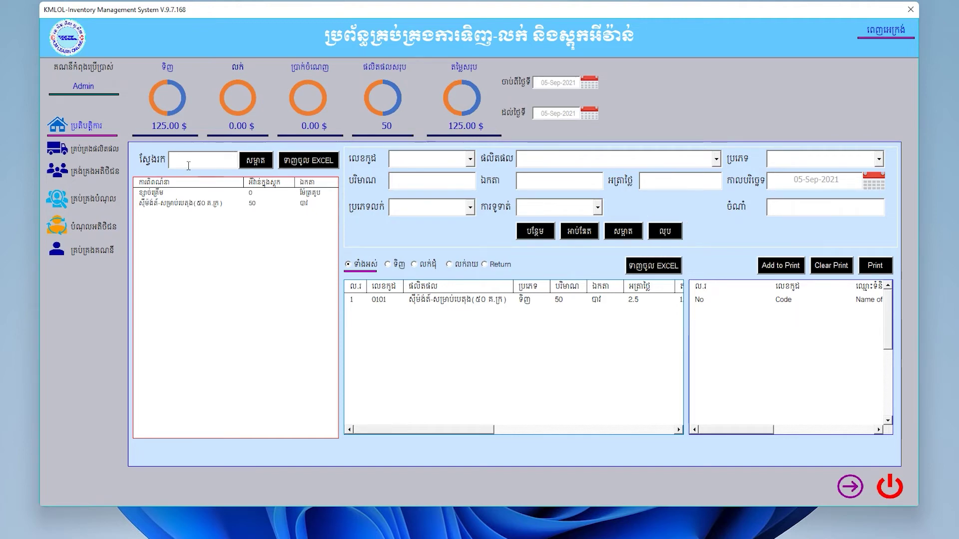
pyautogui.click(102, 153)
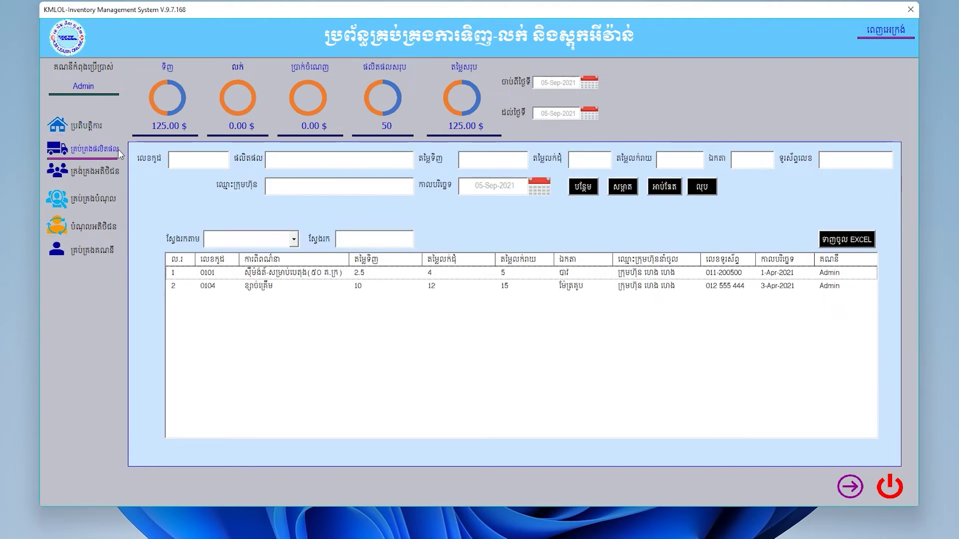
# Step: Add product 0105 ដែក, unit ម៉ែត្រ, prices 2/3/4, supplier ក្រុមហ៊ុនខែអឹម and its phone number
pyautogui.click(196, 159)
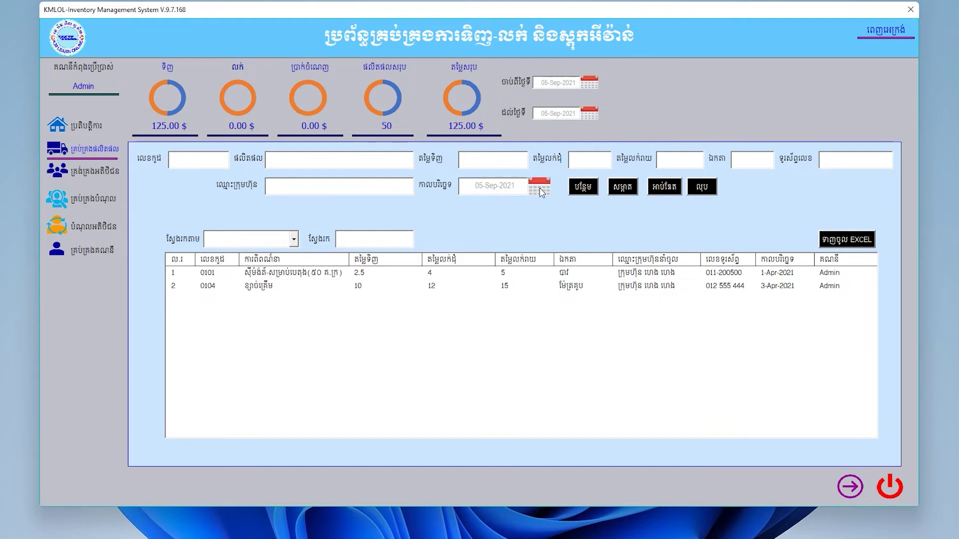
pyautogui.write('0105')
pyautogui.write('ដែក')
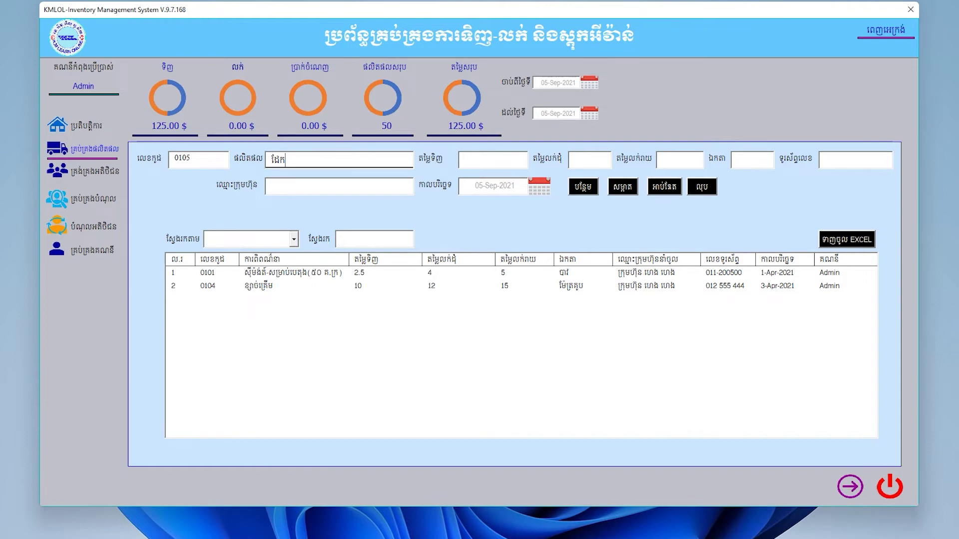
pyautogui.click(467, 159)
pyautogui.write('2')
pyautogui.write('ម៉ែត')
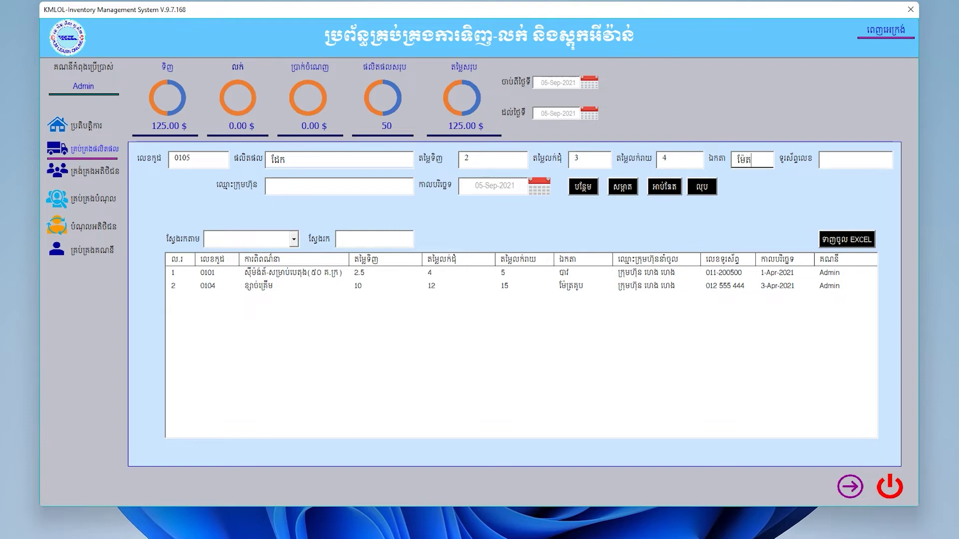
pyautogui.write('្រ')
pyautogui.click(858, 160)
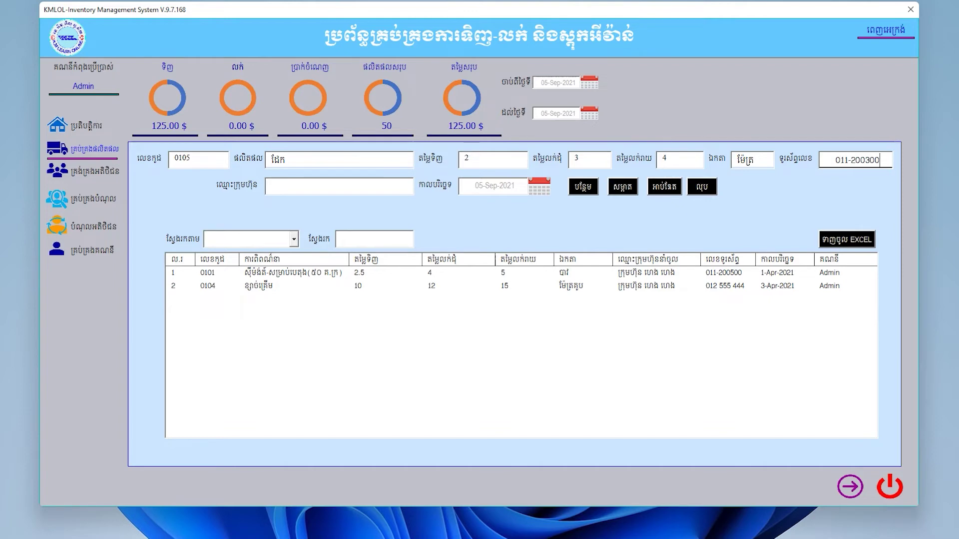
pyautogui.click(341, 186)
pyautogui.write('ក្រ')
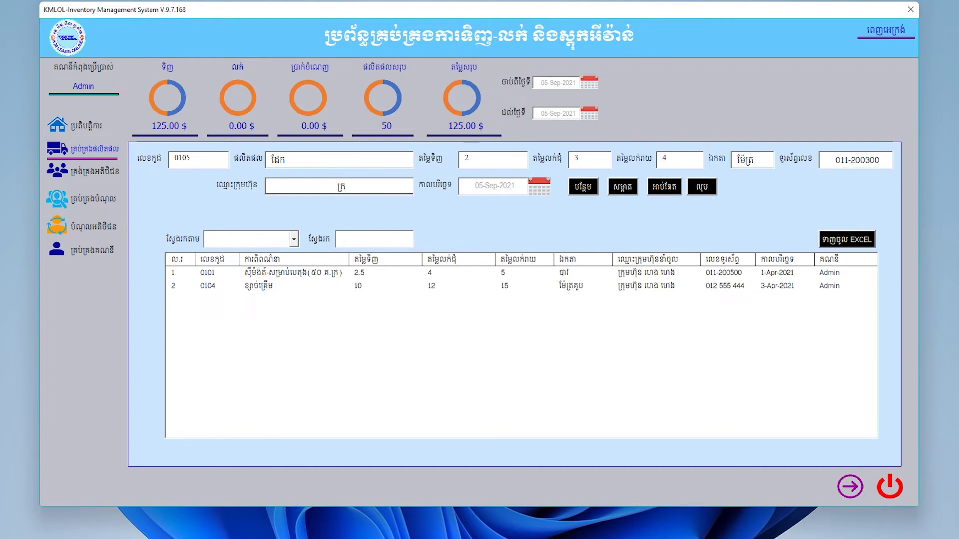
pyautogui.write('ុមហ')
pyautogui.write('៊ុន')
pyautogui.write('ខែអឹ')
pyautogui.write('ម')
pyautogui.click(586, 196)
pyautogui.click(261, 300)
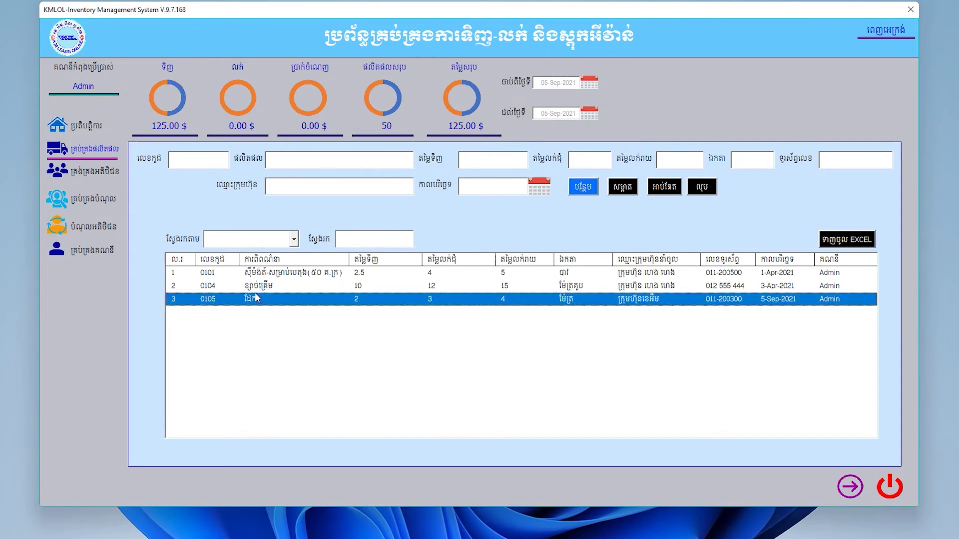
pyautogui.click(95, 131)
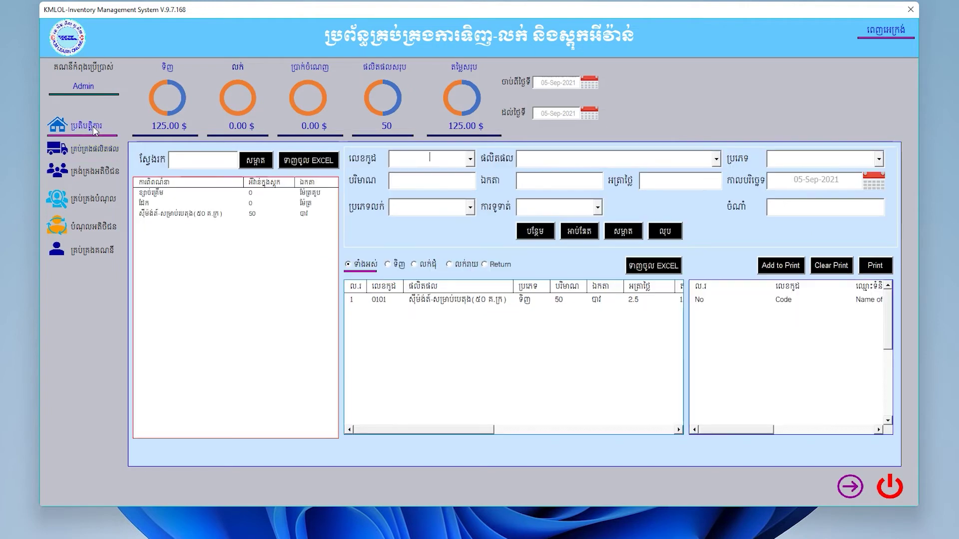
pyautogui.click(147, 203)
pyautogui.click(157, 195)
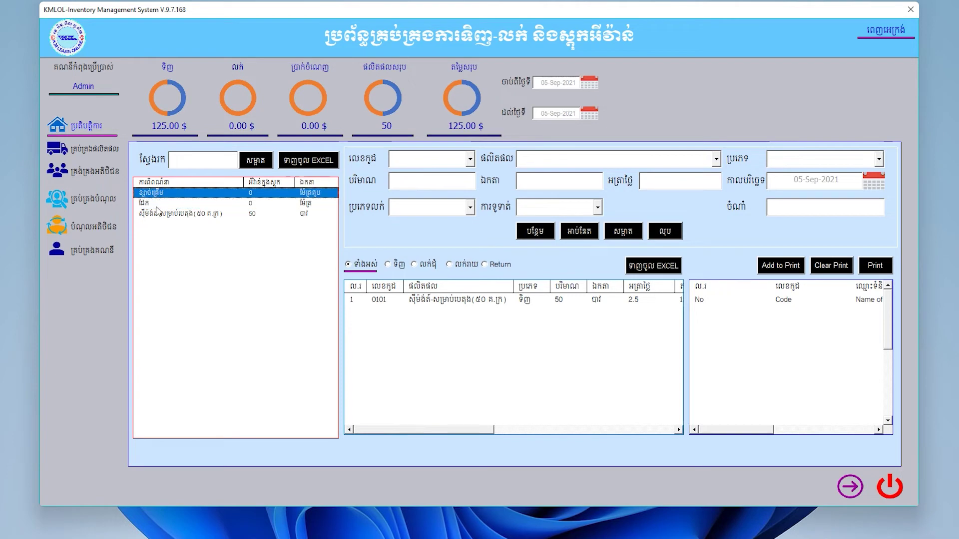
pyautogui.click(157, 206)
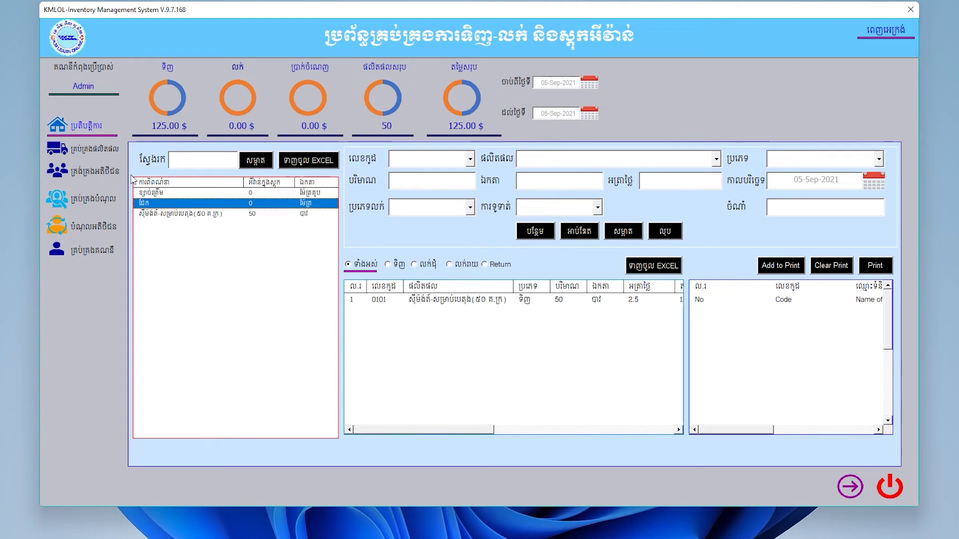
pyautogui.click(100, 151)
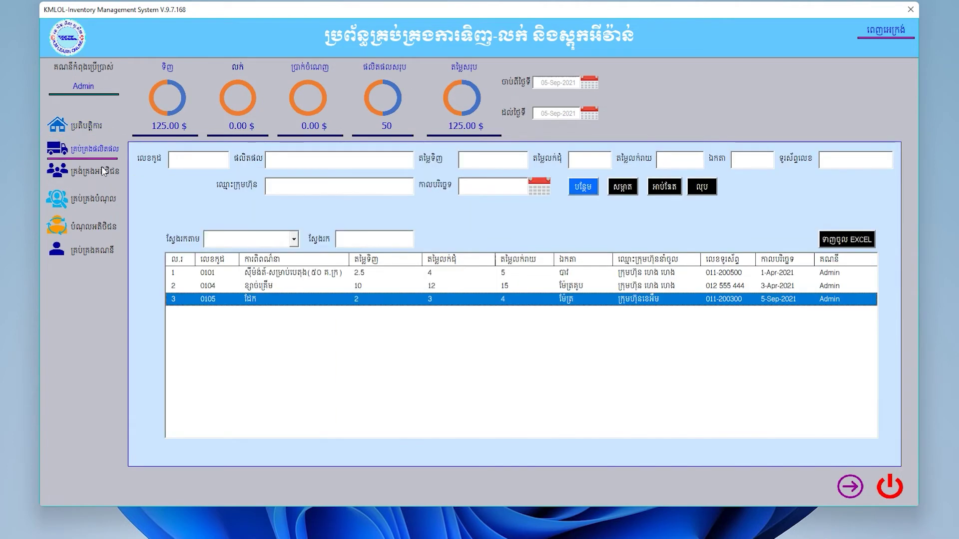
pyautogui.click(298, 273)
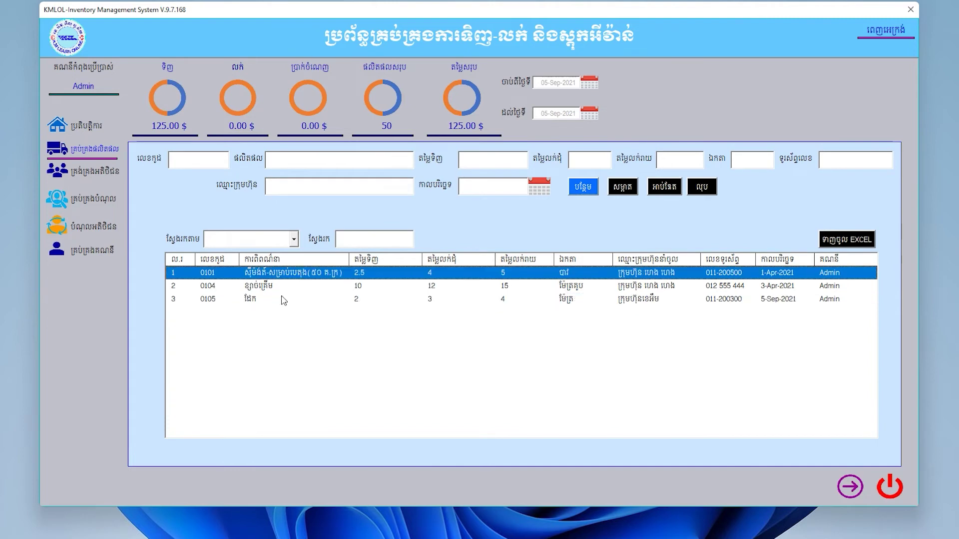
pyautogui.click(257, 300)
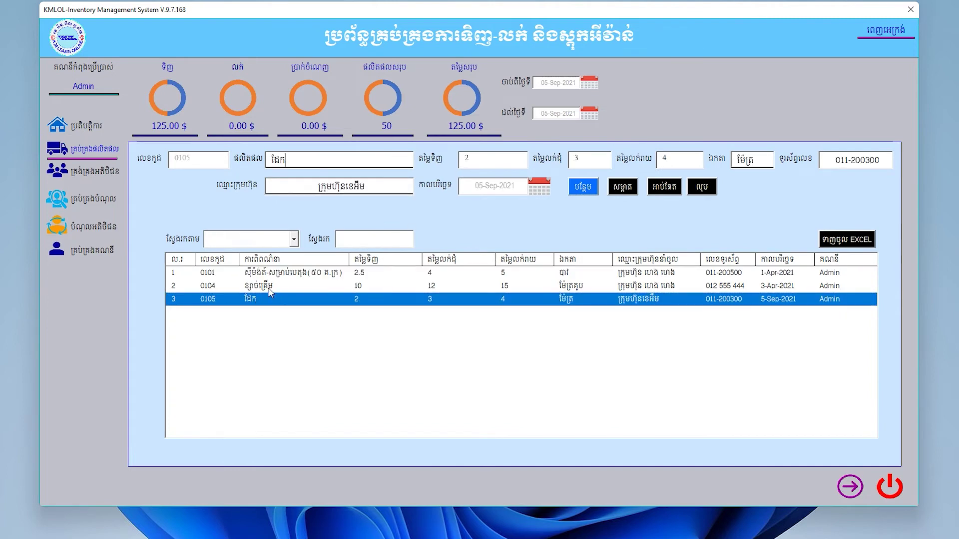
pyautogui.click(268, 288)
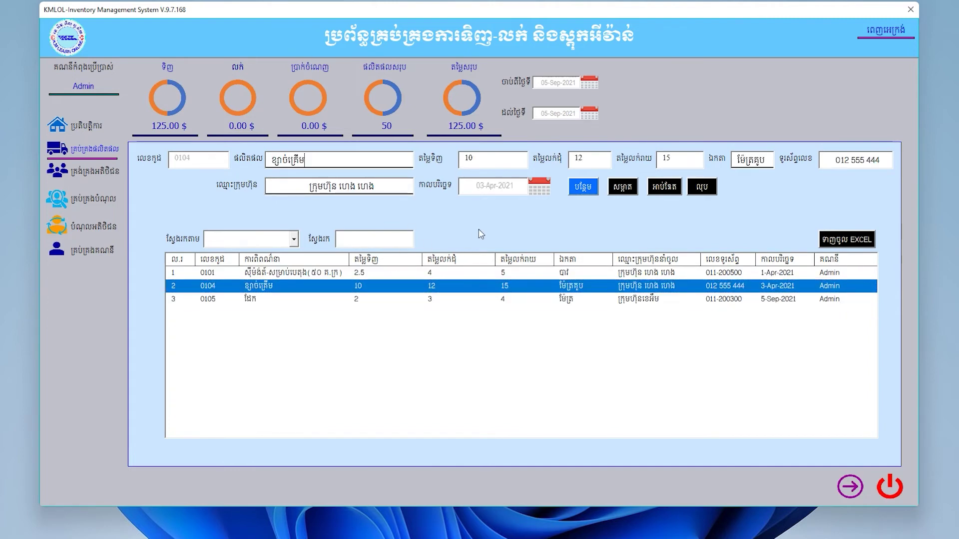
pyautogui.click(378, 301)
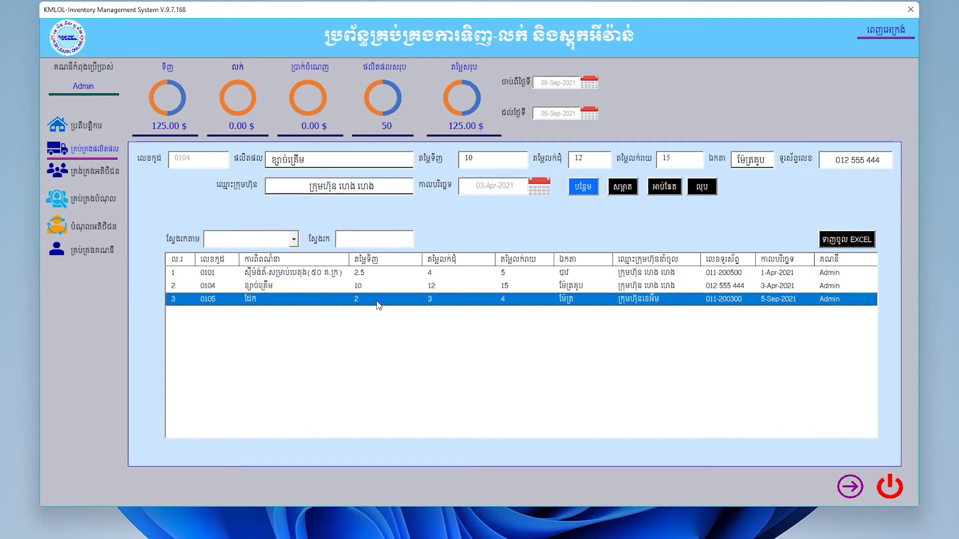
pyautogui.click(628, 189)
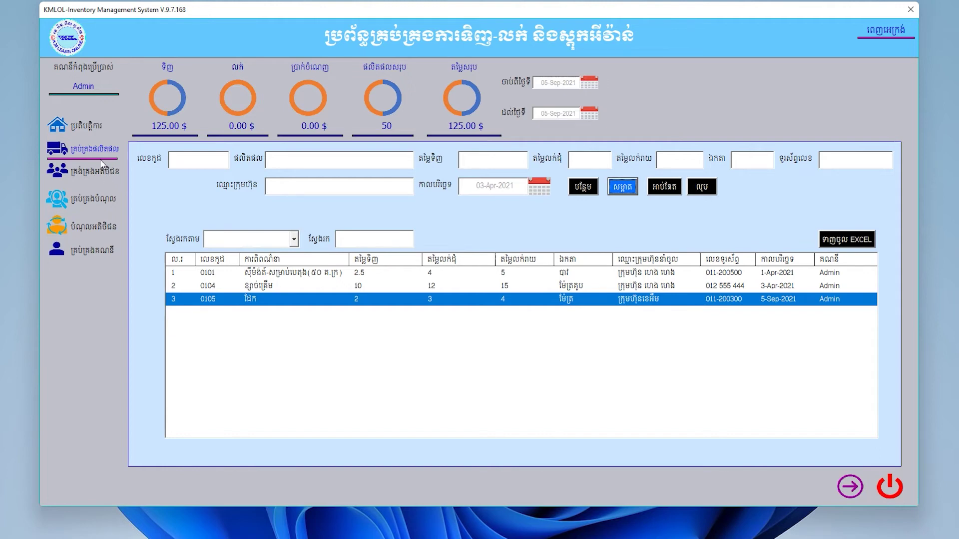
# Step: On the dashboard, pick ដែក (0105), set type ទិញ, quantity 500, status បានទូទាត់រួច, and add it
pyautogui.click(90, 128)
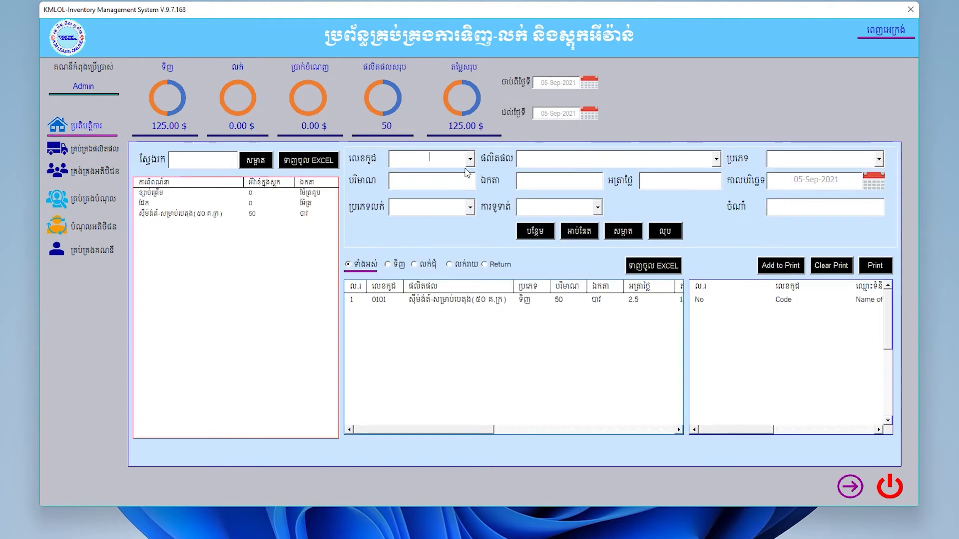
pyautogui.click(470, 159)
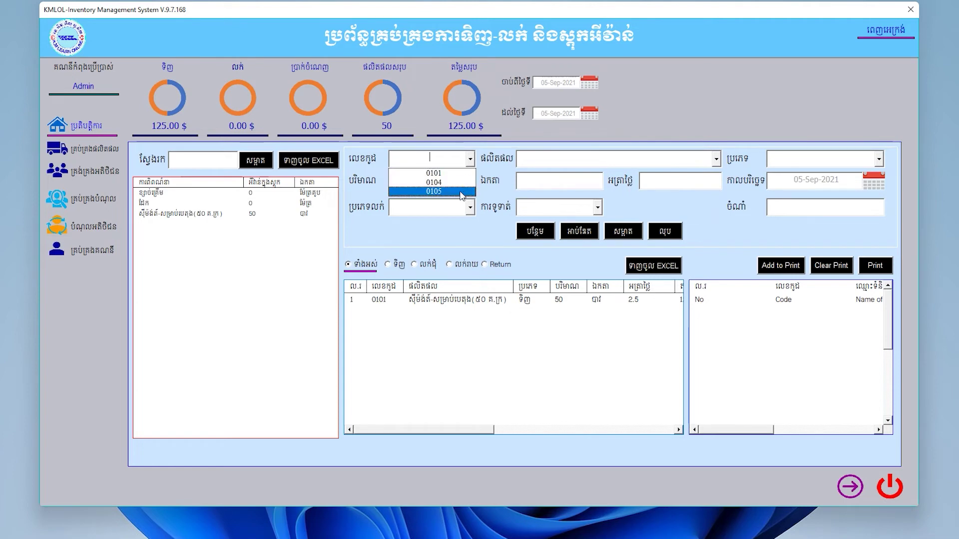
pyautogui.click(716, 158)
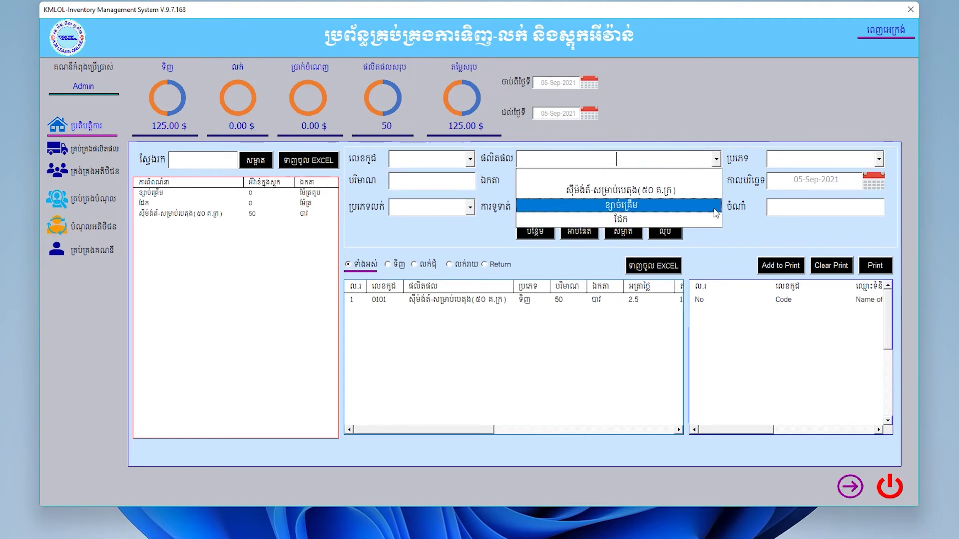
pyautogui.click(764, 241)
pyautogui.click(165, 205)
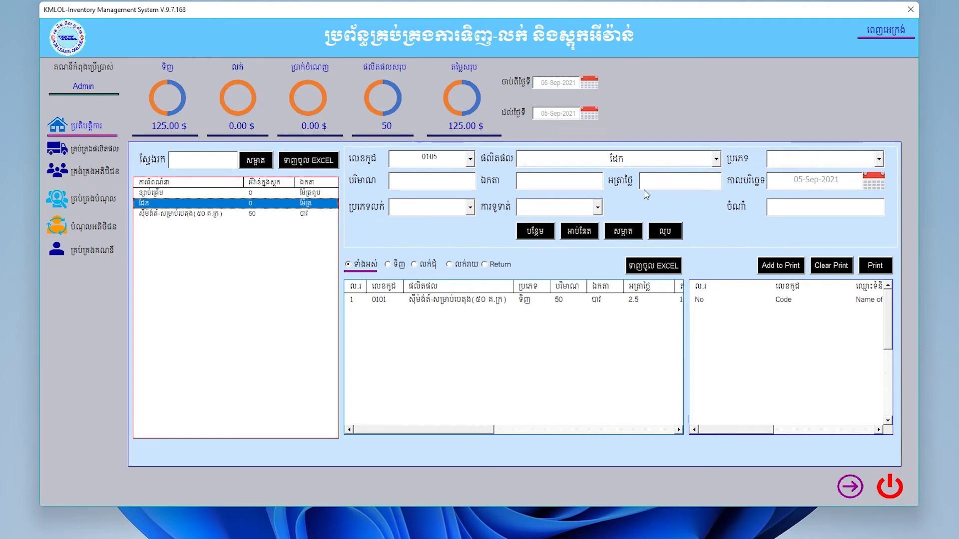
pyautogui.click(879, 160)
pyautogui.click(862, 176)
pyautogui.write('500')
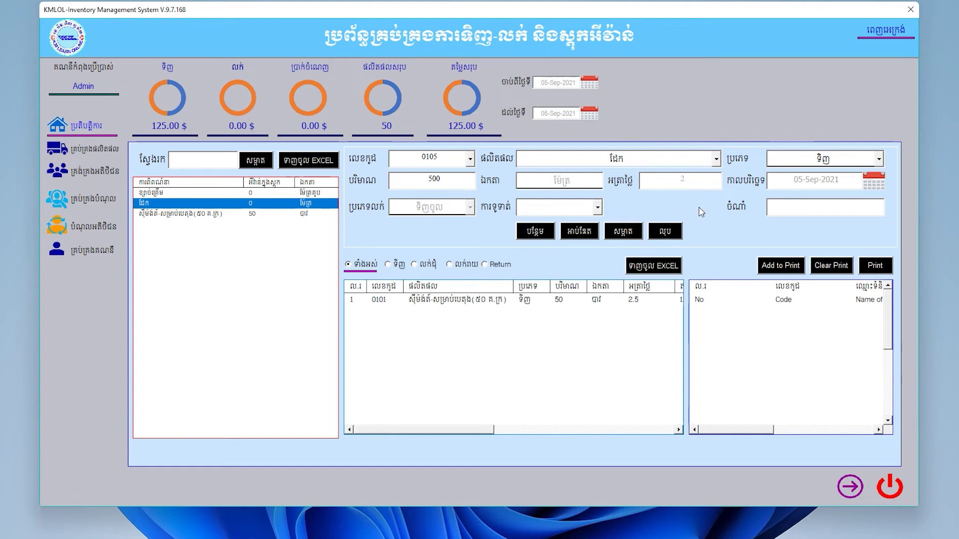
pyautogui.click(597, 207)
pyautogui.click(586, 243)
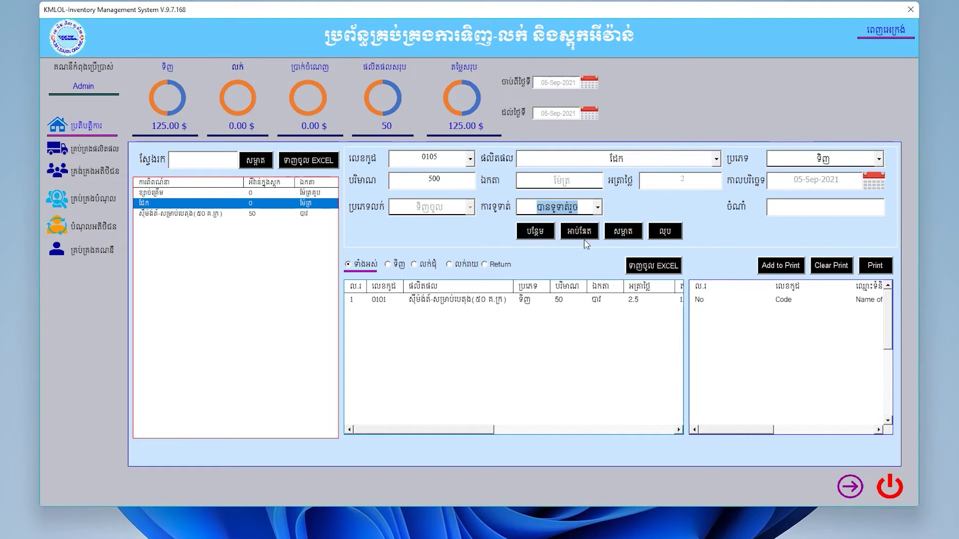
pyautogui.click(538, 235)
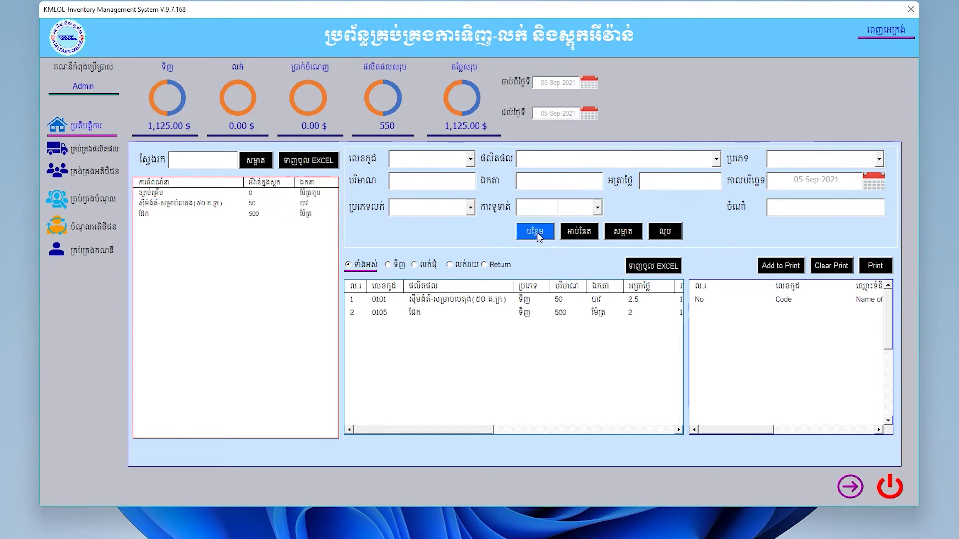
# Step: Inspect the dashboard stock rows, confirming ដែក now holds 500, then return to product management
pyautogui.click(220, 207)
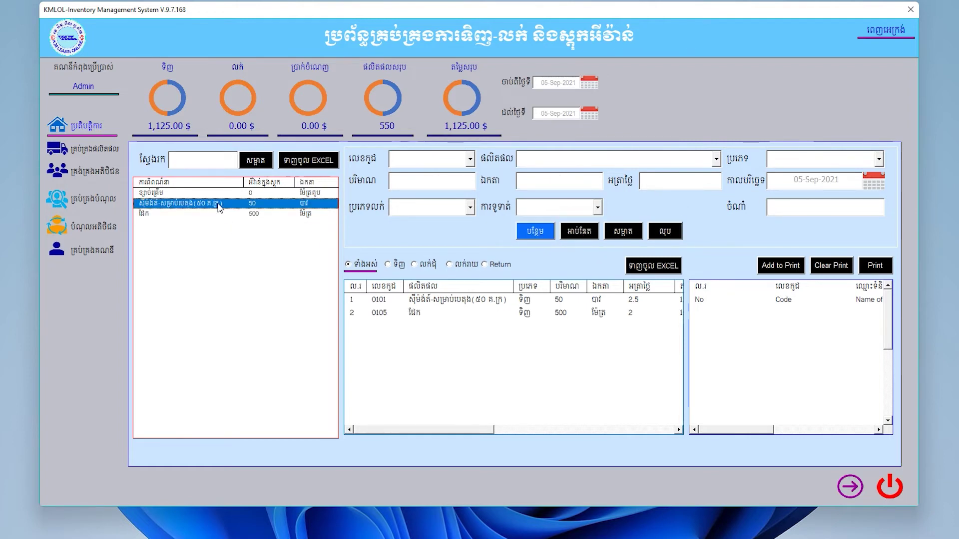
pyautogui.click(199, 214)
pyautogui.click(202, 194)
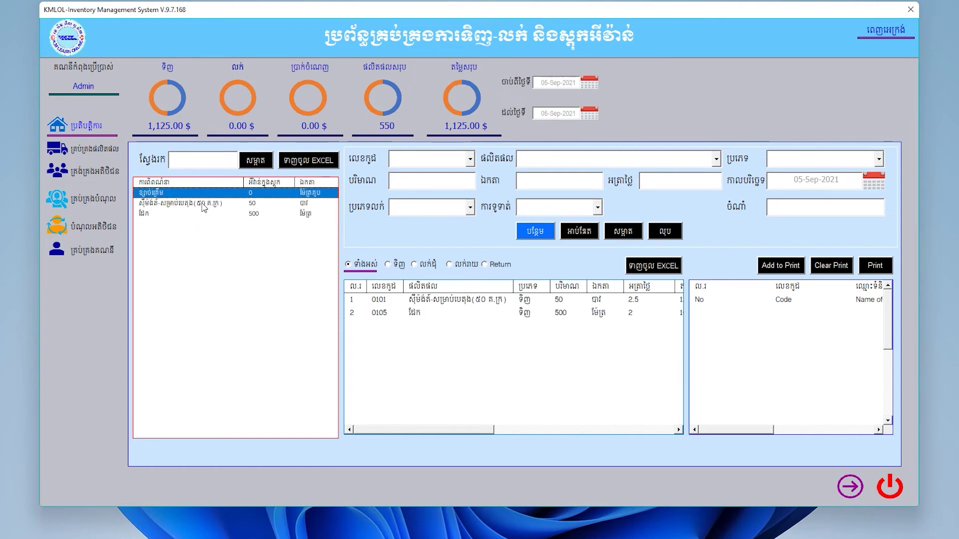
pyautogui.click(206, 204)
pyautogui.click(206, 214)
pyautogui.click(205, 203)
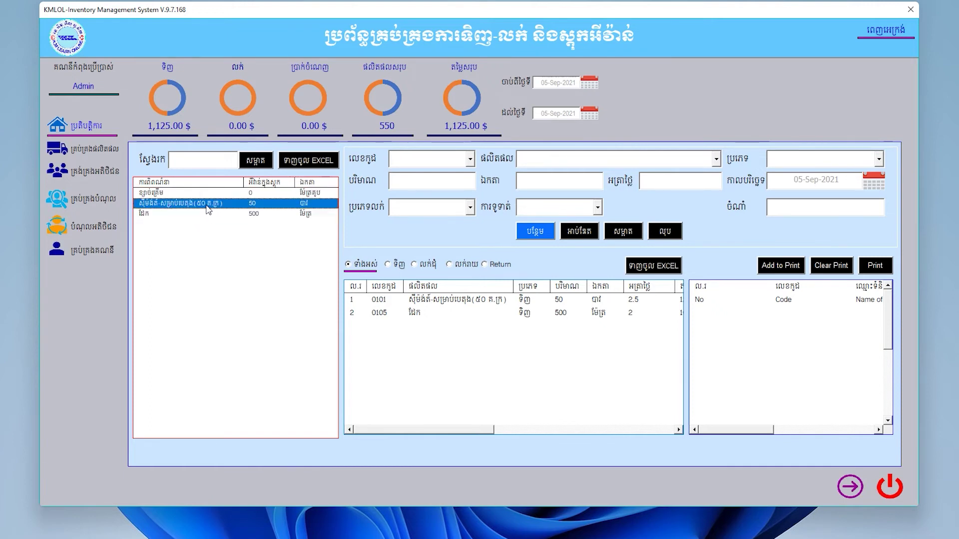
pyautogui.click(204, 213)
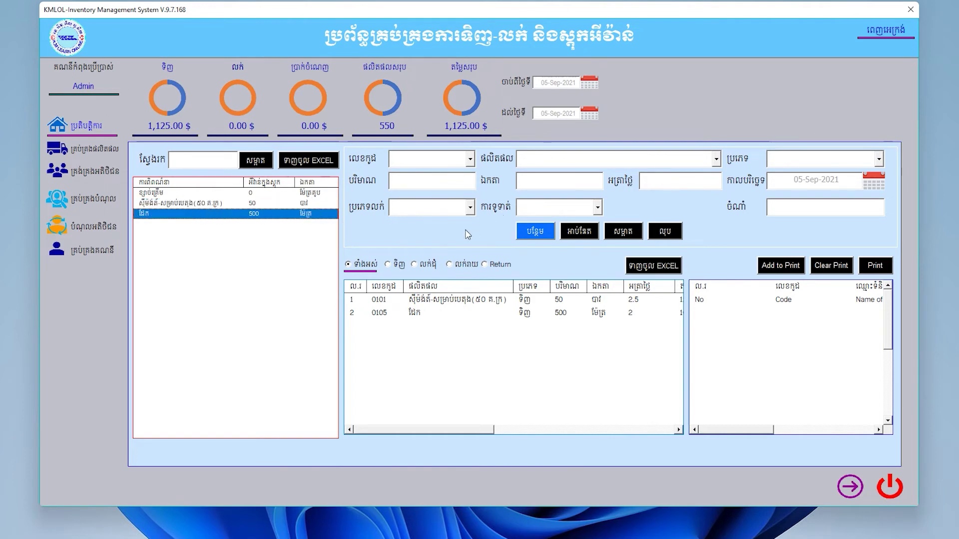
pyautogui.click(95, 150)
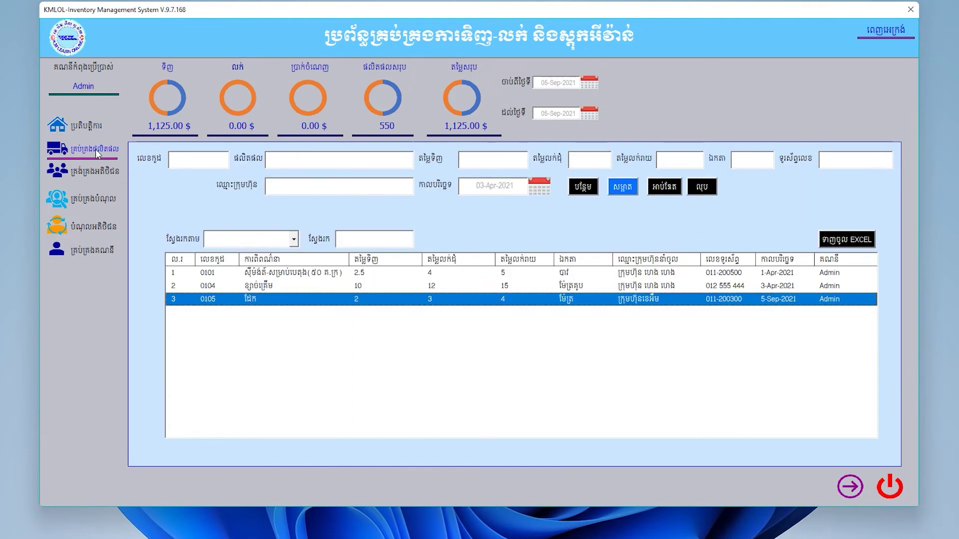
# Step: Select the fifth customer and confirm it still appears in the sale's customer list
pyautogui.click(105, 172)
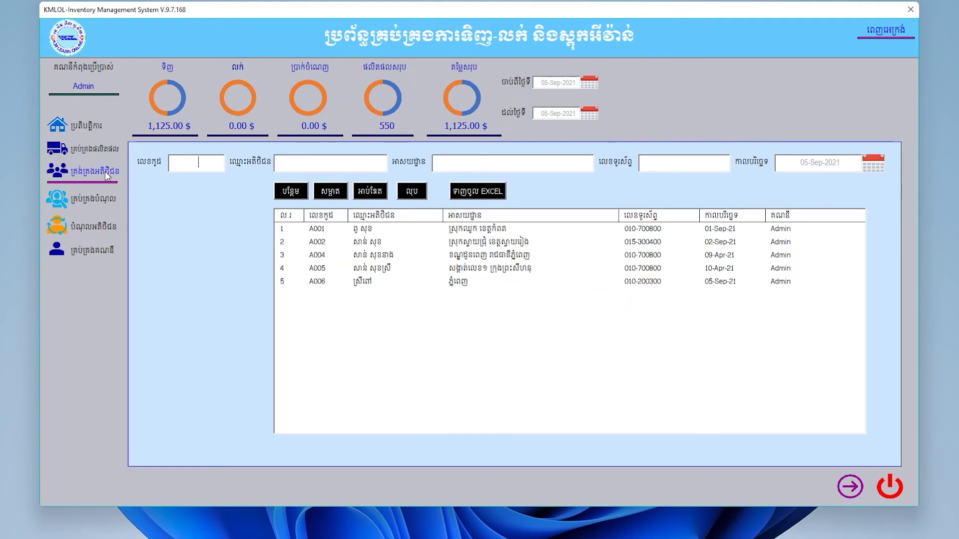
pyautogui.click(445, 283)
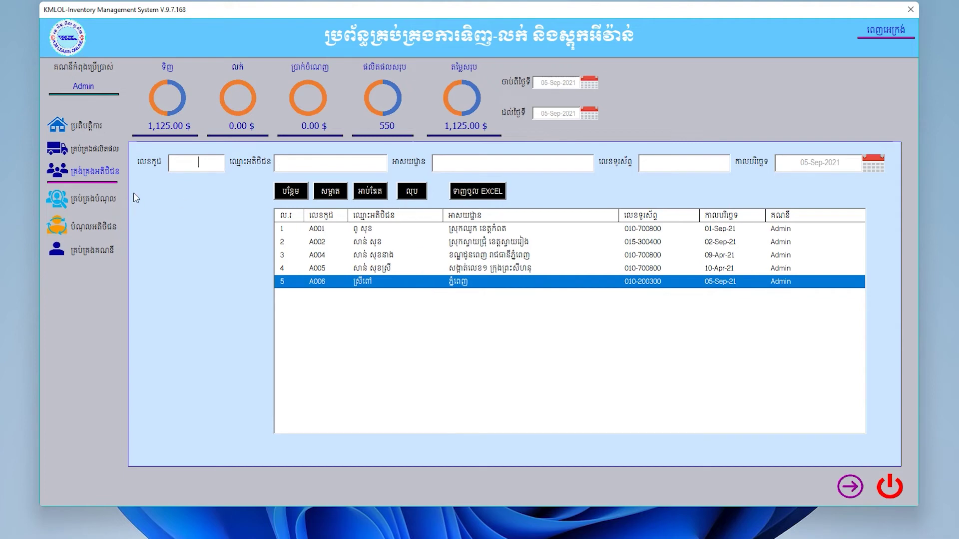
pyautogui.click(100, 149)
pyautogui.click(84, 125)
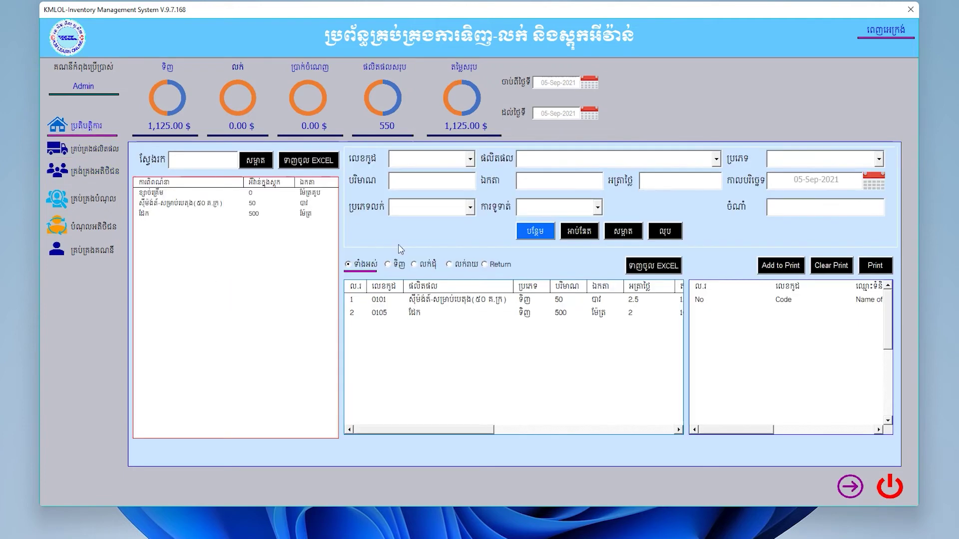
pyautogui.click(470, 207)
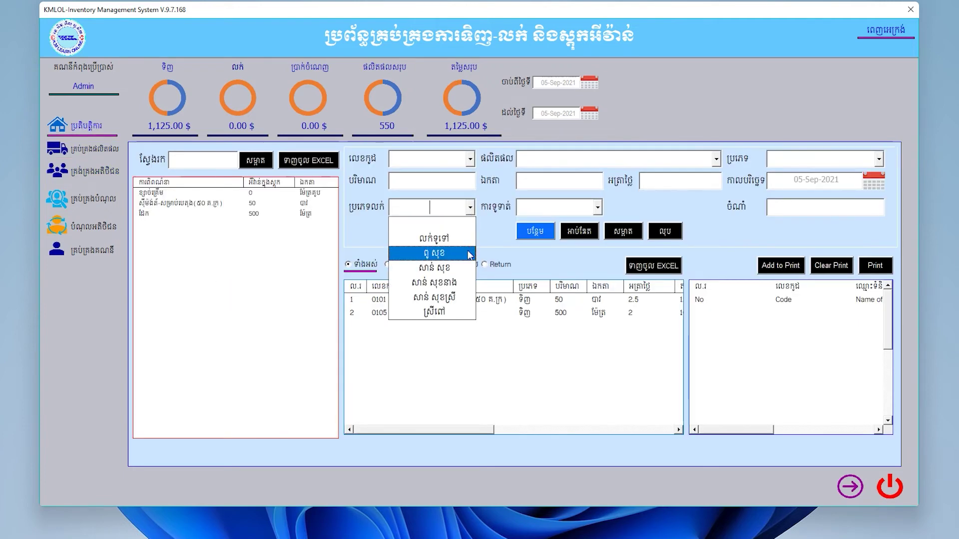
pyautogui.click(433, 313)
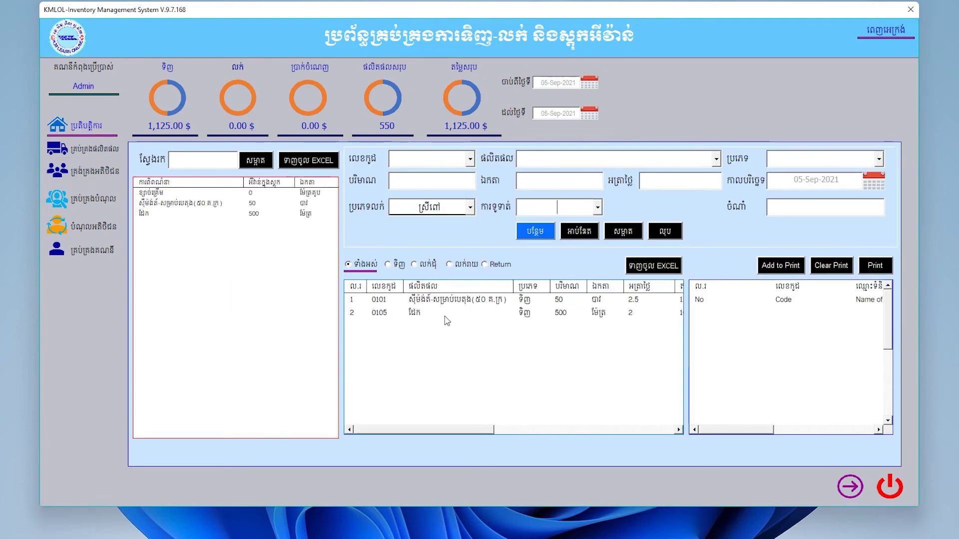
# Step: Delete the fifth customer, A006, from the customer management list
pyautogui.click(95, 172)
pyautogui.click(378, 268)
pyautogui.click(379, 282)
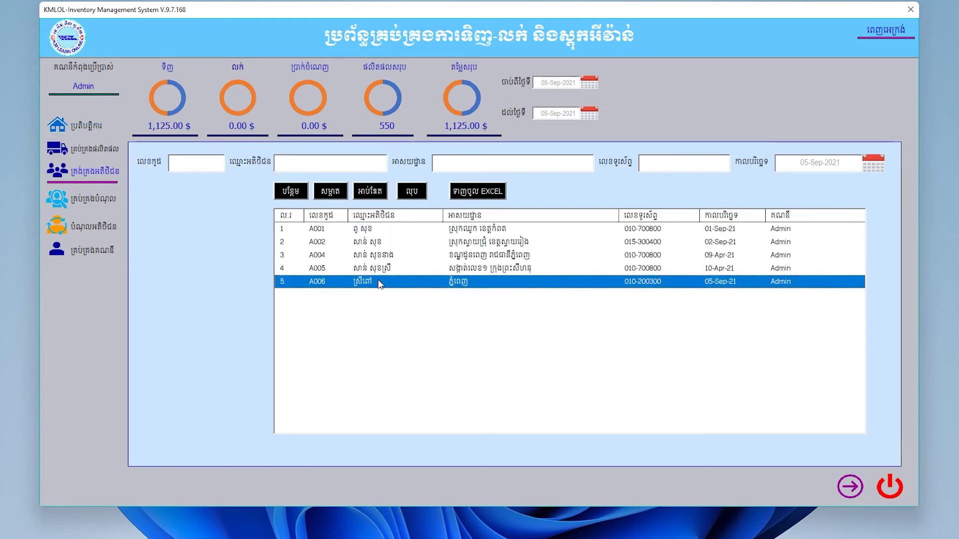
pyautogui.click(412, 192)
pyautogui.click(492, 303)
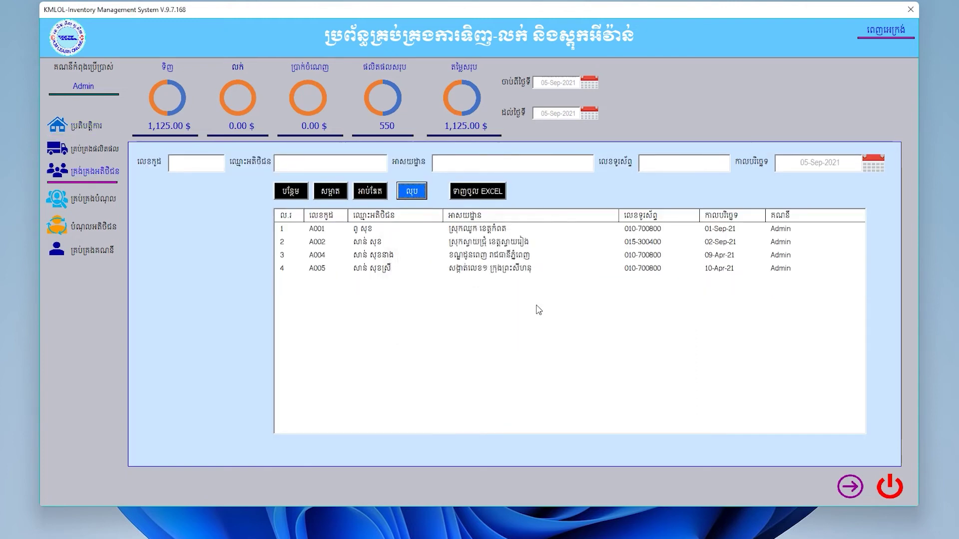
# Step: Check that A006 no longer appears in the sale's customer dropdown, then return to customers
pyautogui.click(91, 127)
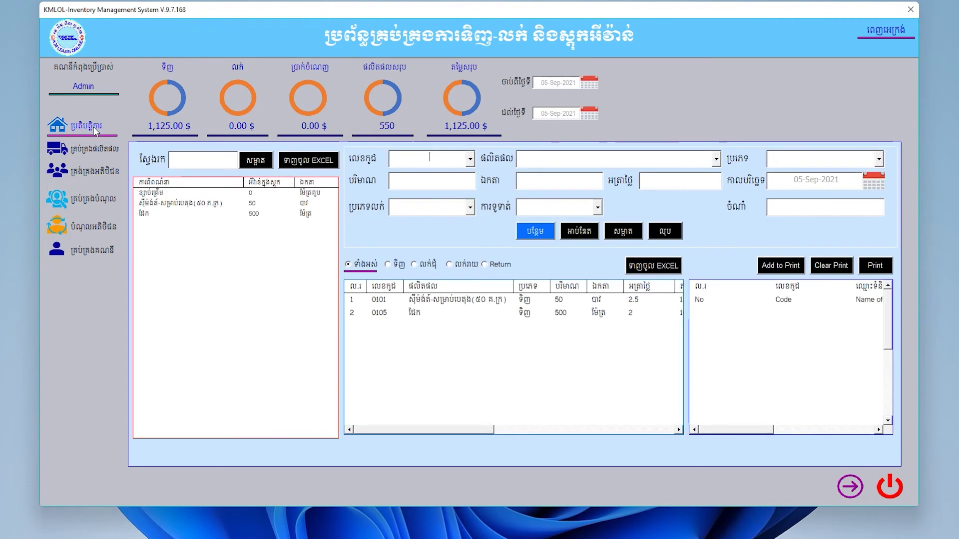
pyautogui.click(470, 208)
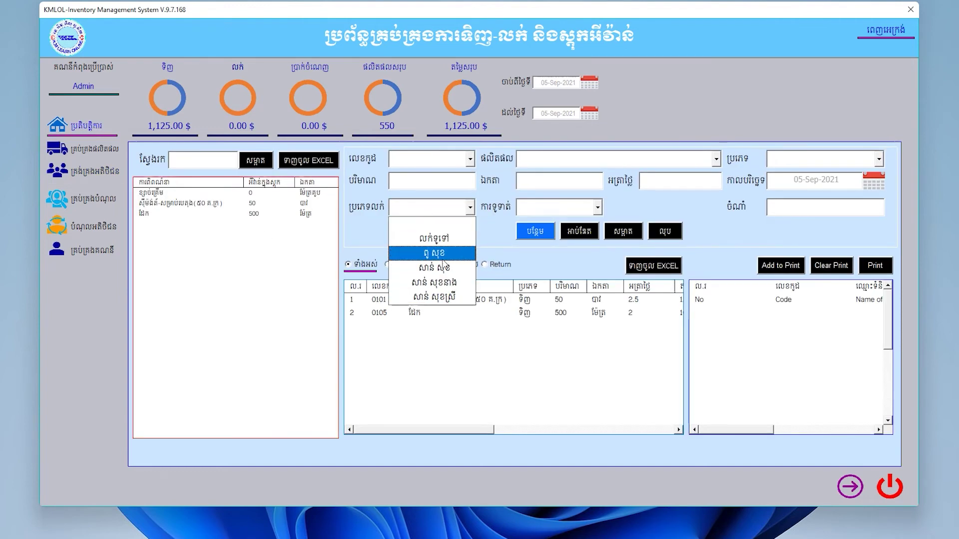
pyautogui.click(720, 235)
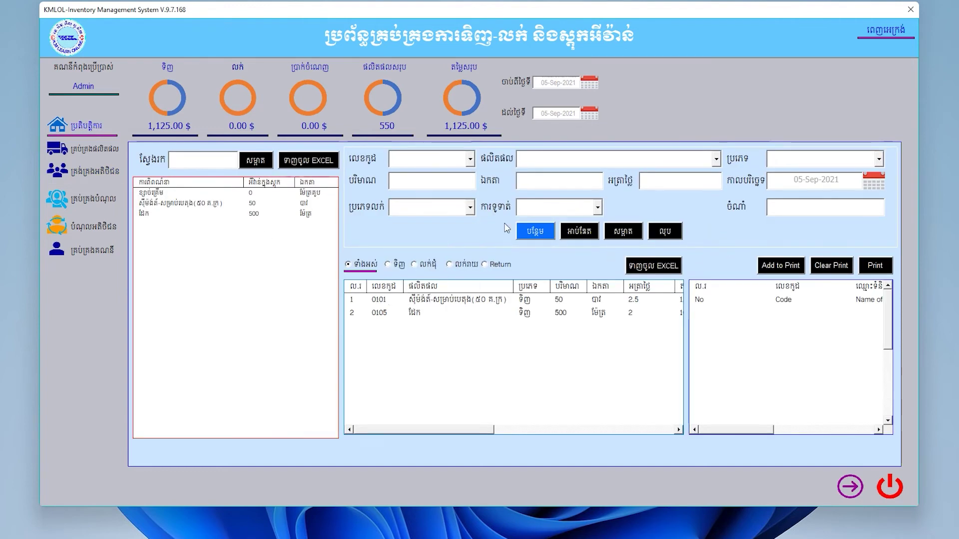
pyautogui.click(94, 171)
# Step: Select the fourth customer's row and view the start, end and registration-date calendars unchanged
pyautogui.click(378, 270)
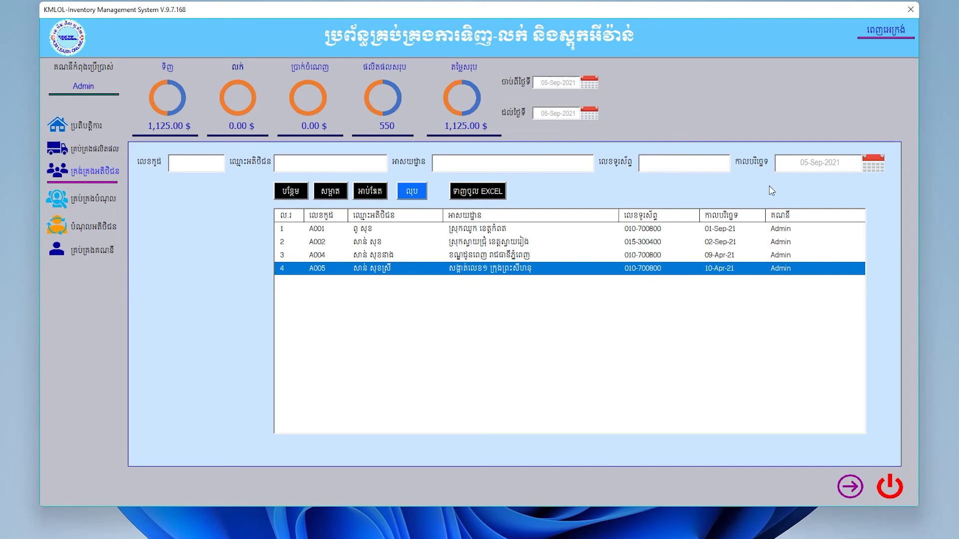
pyautogui.click(590, 85)
pyautogui.click(731, 87)
pyautogui.click(589, 114)
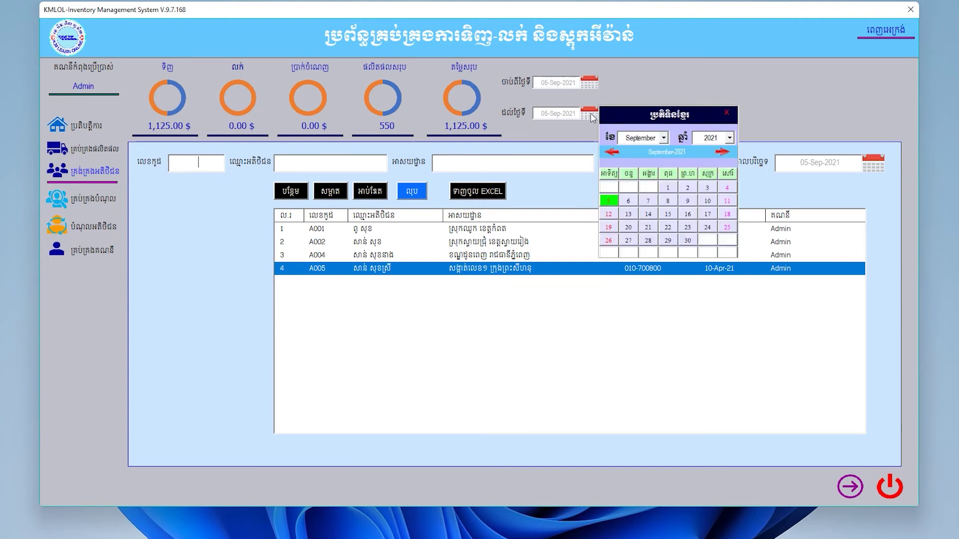
pyautogui.click(727, 112)
pyautogui.click(879, 169)
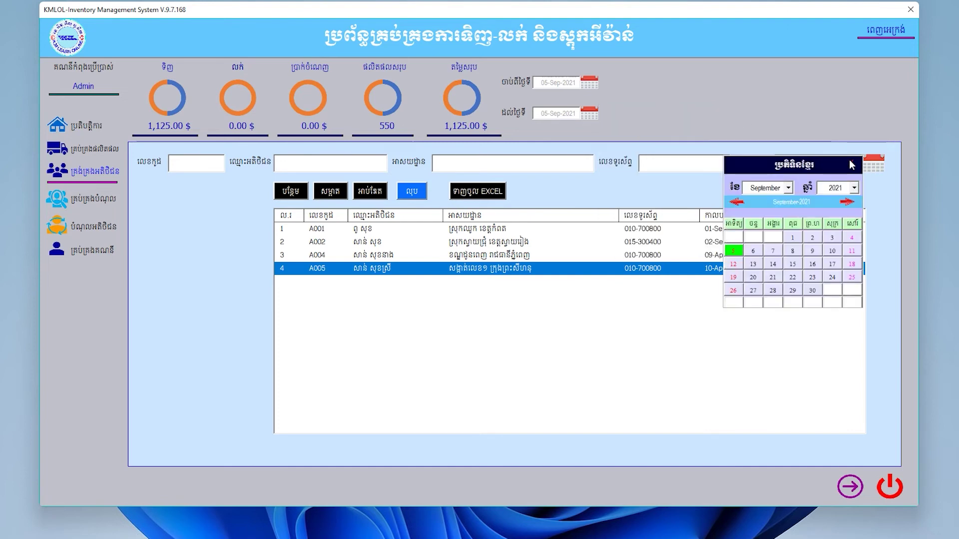
pyautogui.click(852, 165)
# Step: Set the registration date to 5 September, and the end date to 1, then back to 5 September 2021
pyautogui.click(870, 167)
pyautogui.click(735, 254)
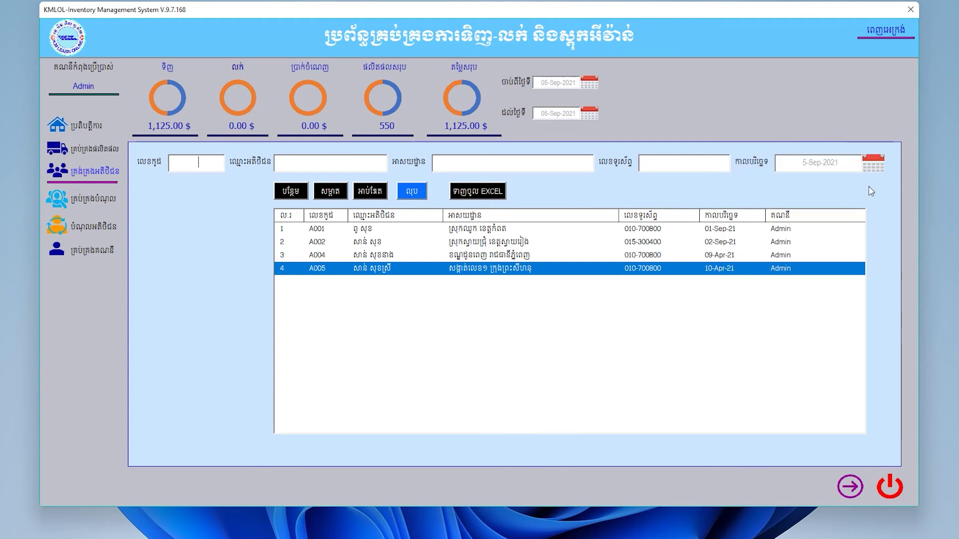
pyautogui.click(590, 113)
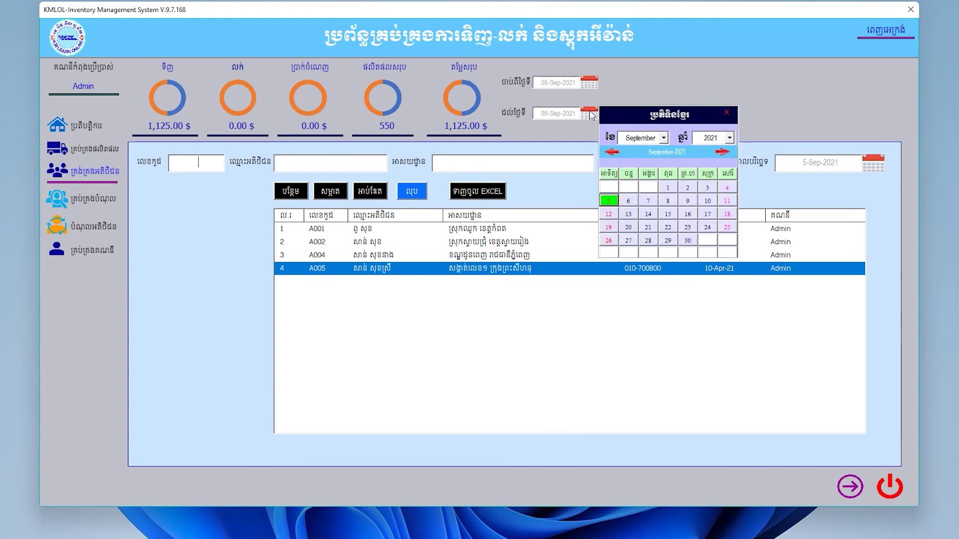
pyautogui.click(669, 189)
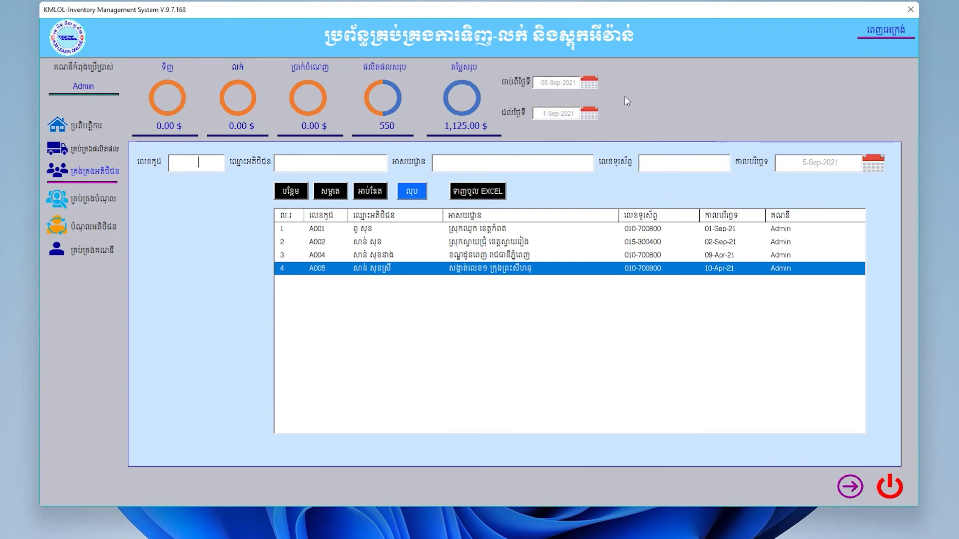
pyautogui.click(589, 115)
pyautogui.click(608, 201)
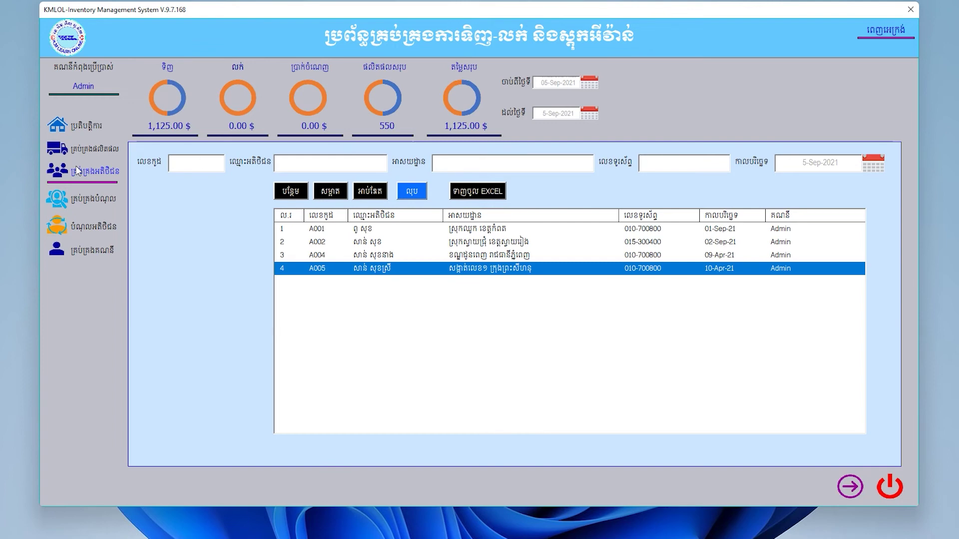
# Step: On debt management, list all four customers' debts totalling 0.00 $, then open customer debt history
pyautogui.click(90, 199)
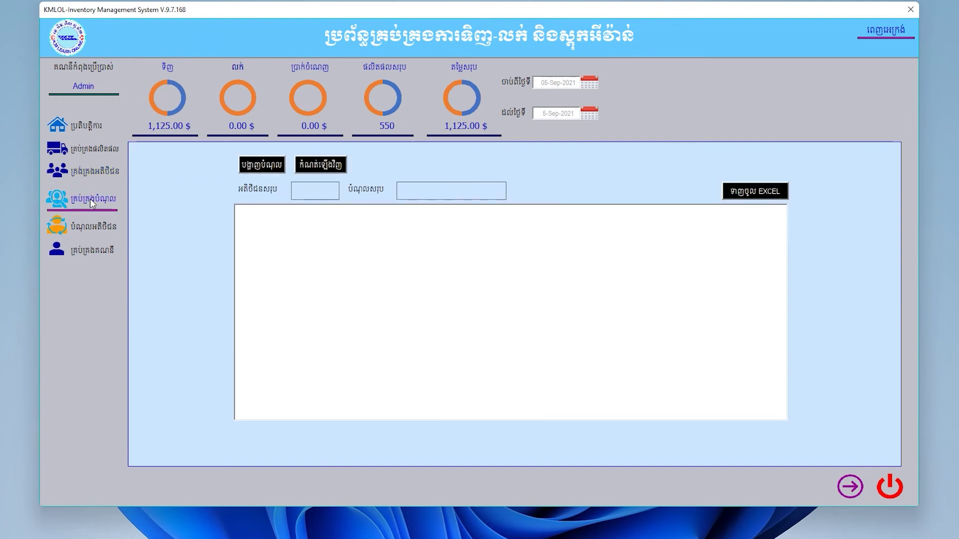
pyautogui.click(255, 168)
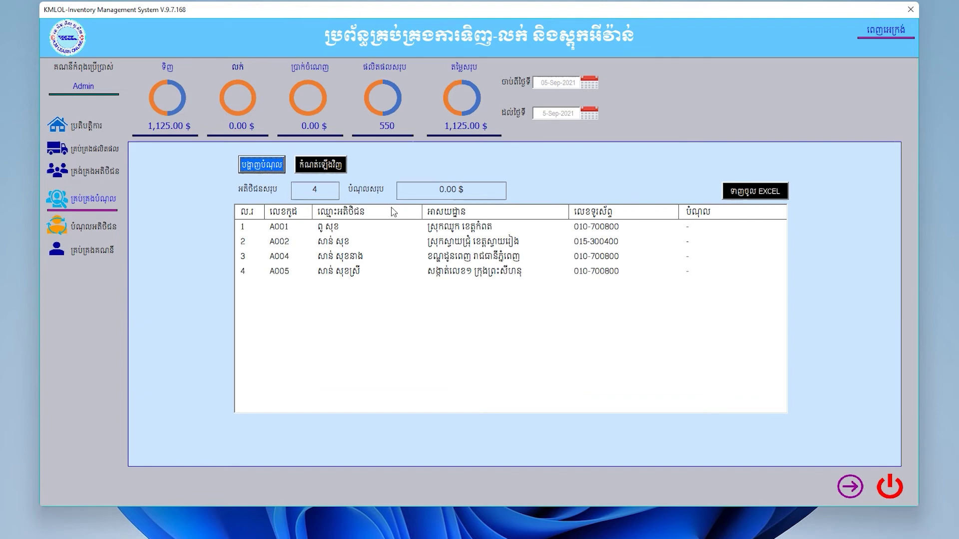
pyautogui.click(96, 229)
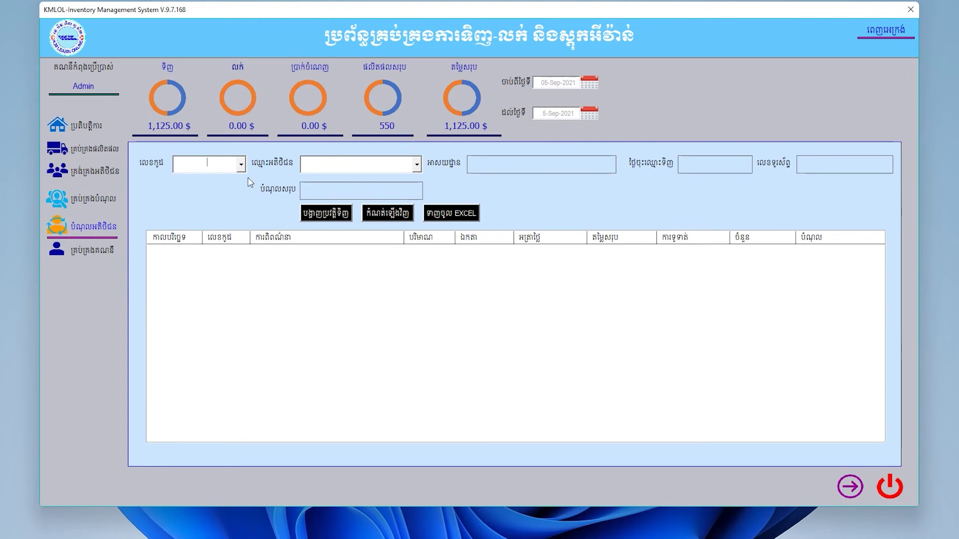
# Step: View the first and second customers' debt histories (both 0.00 $), reset, then open user accounts
pyautogui.click(418, 166)
pyautogui.click(360, 177)
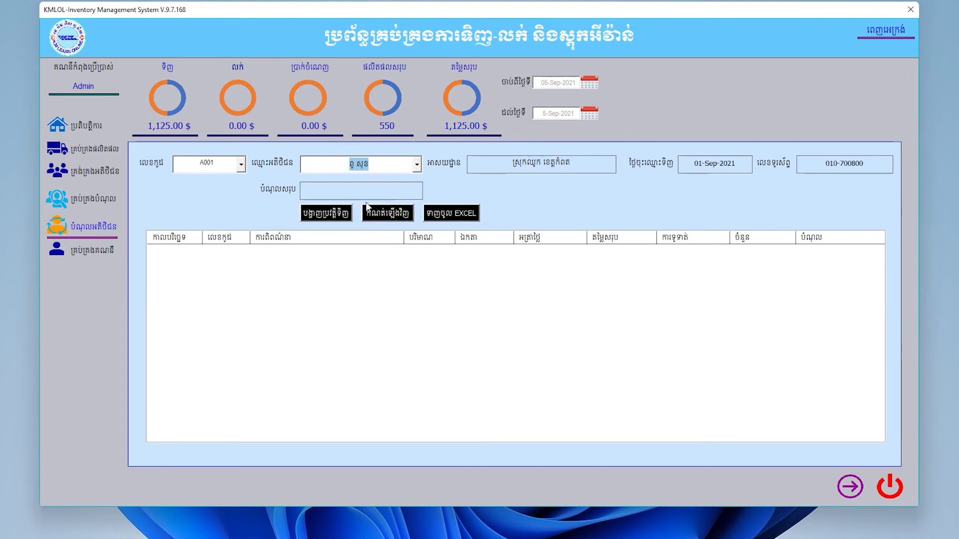
pyautogui.click(334, 218)
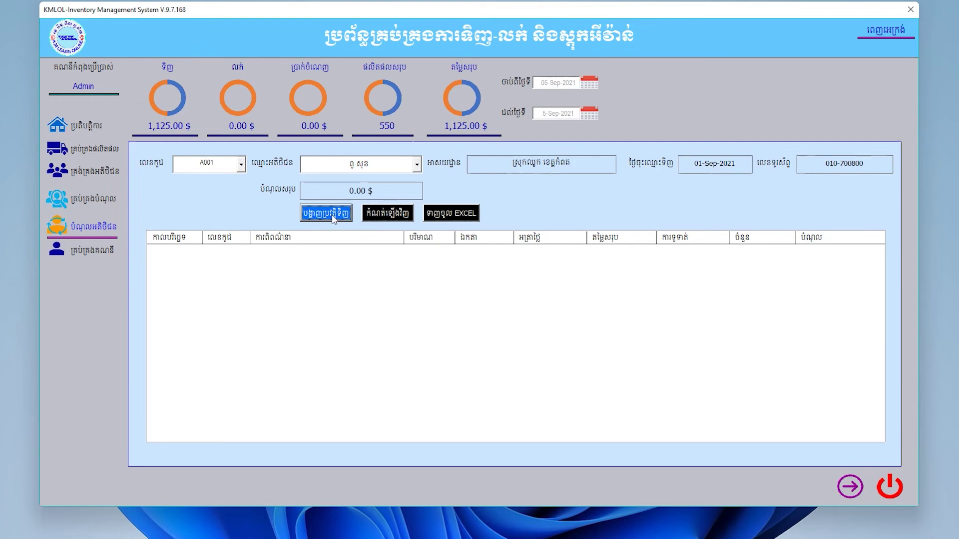
pyautogui.click(416, 165)
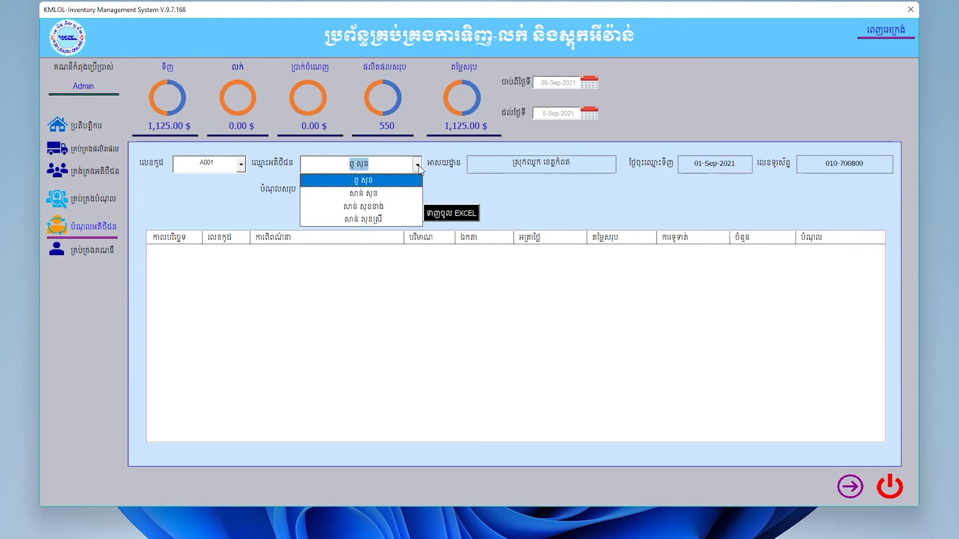
pyautogui.click(392, 196)
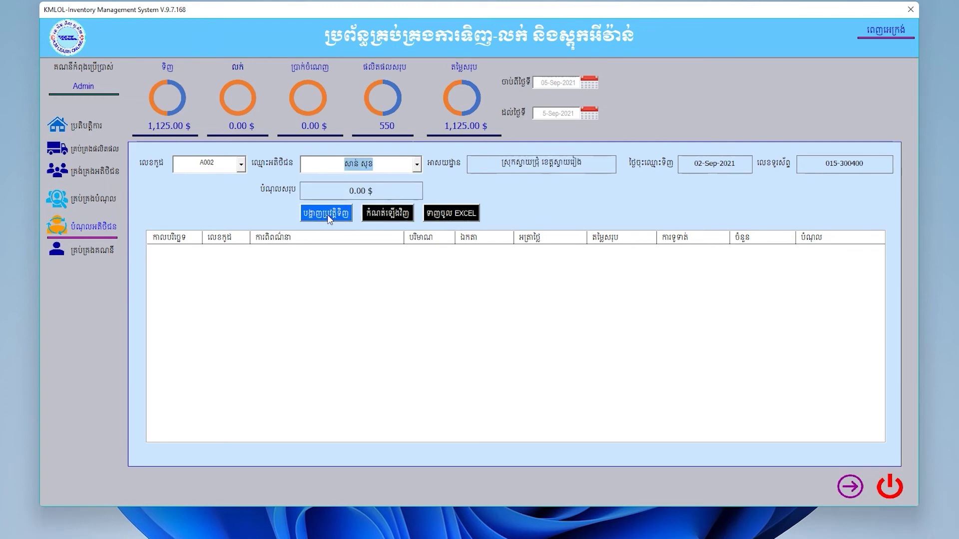
pyautogui.click(388, 212)
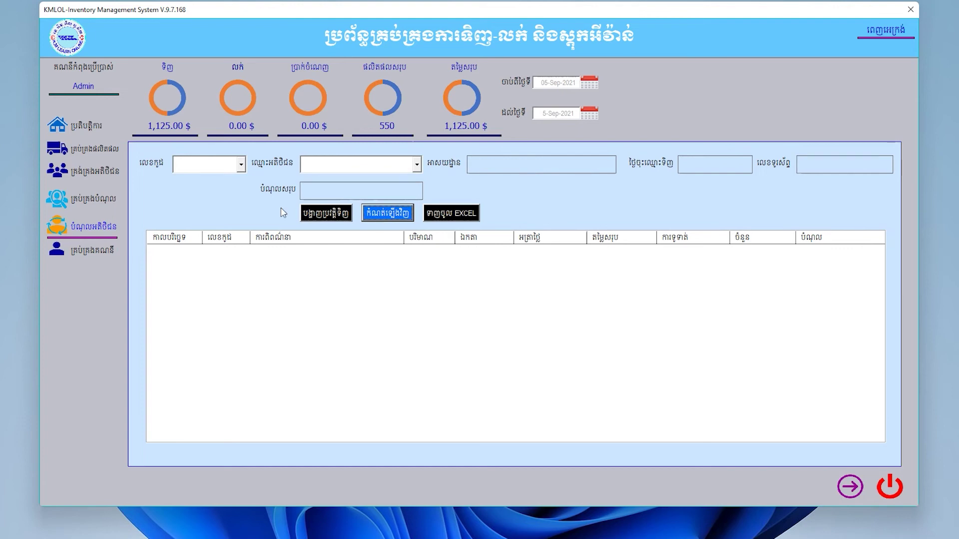
pyautogui.click(95, 250)
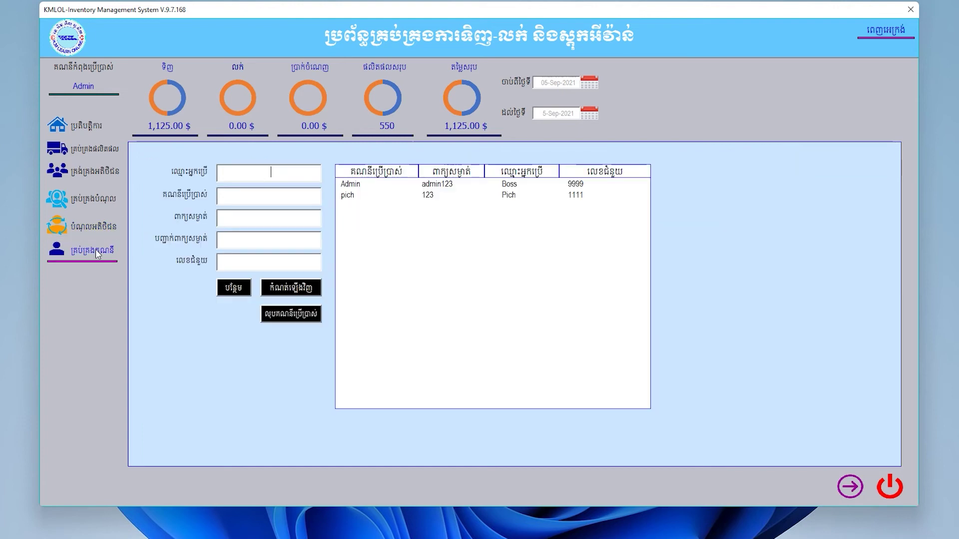
# Step: Save an unpaid retail sale of 12 units of 0105 at 4 to the first customer
pyautogui.click(95, 125)
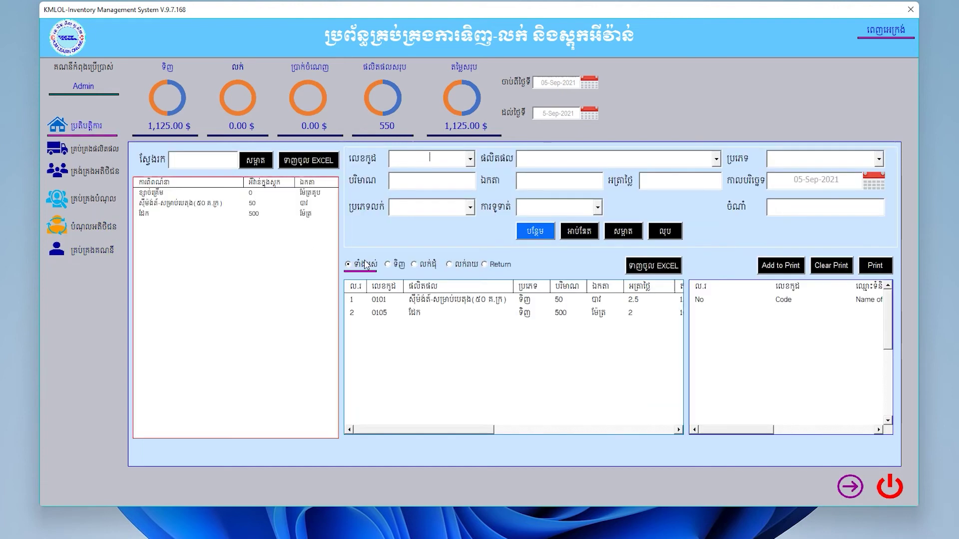
pyautogui.click(215, 215)
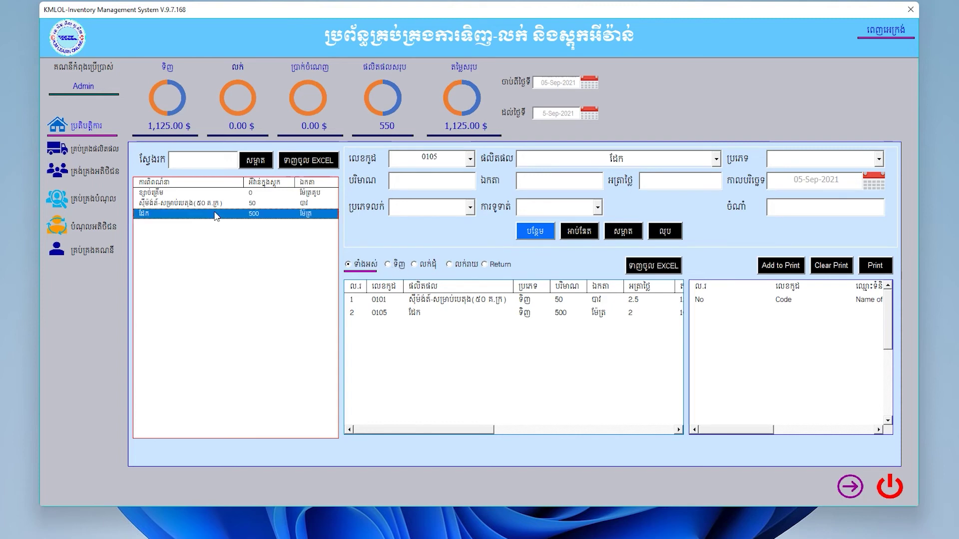
pyautogui.click(878, 159)
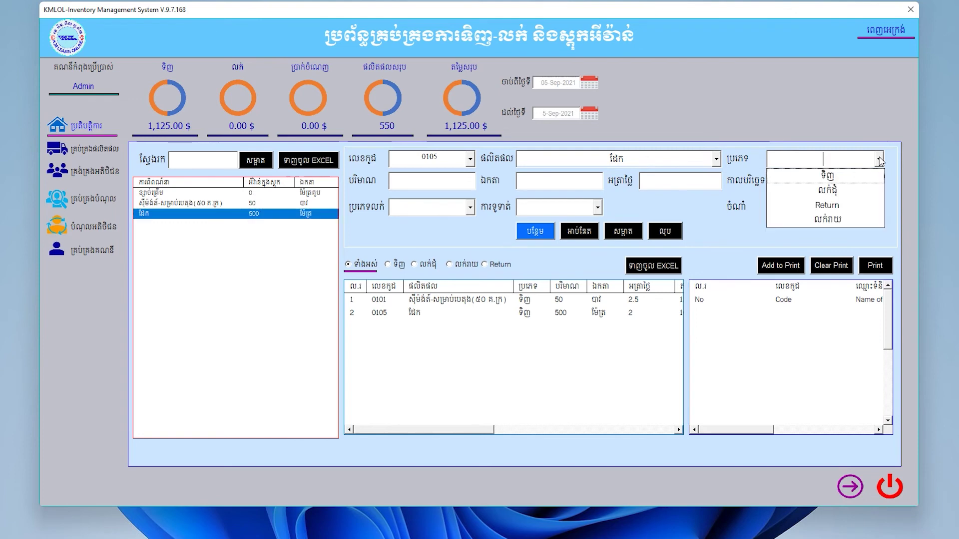
pyautogui.click(848, 220)
pyautogui.write('12')
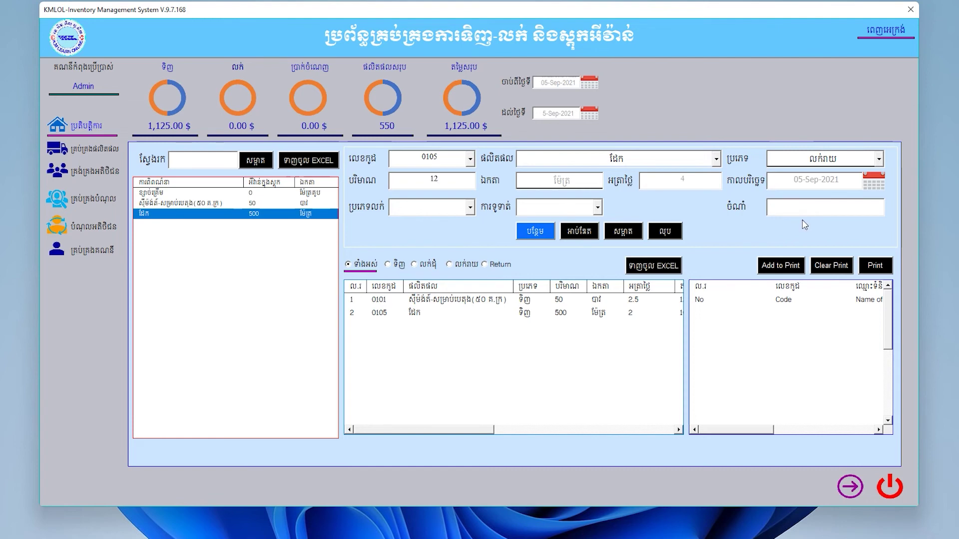
pyautogui.click(471, 207)
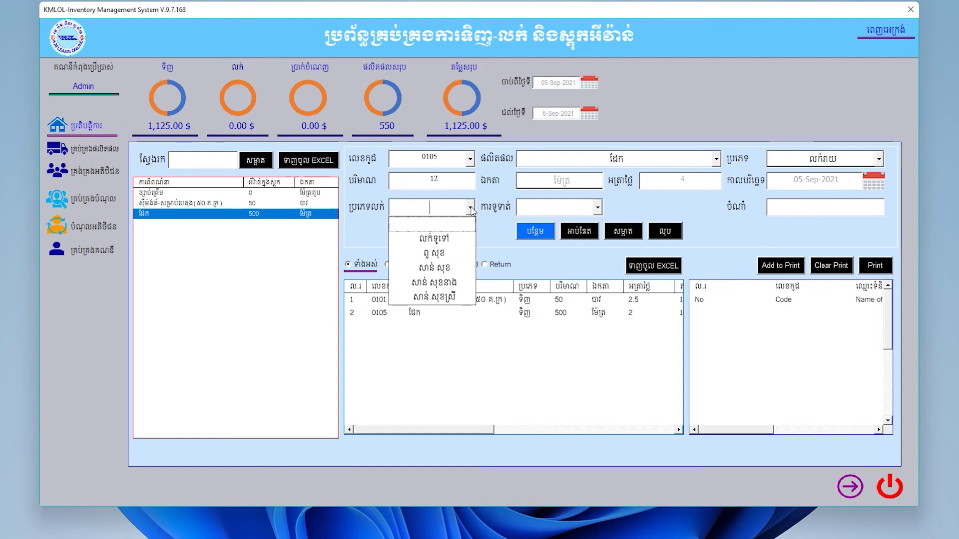
pyautogui.click(454, 255)
pyautogui.click(598, 208)
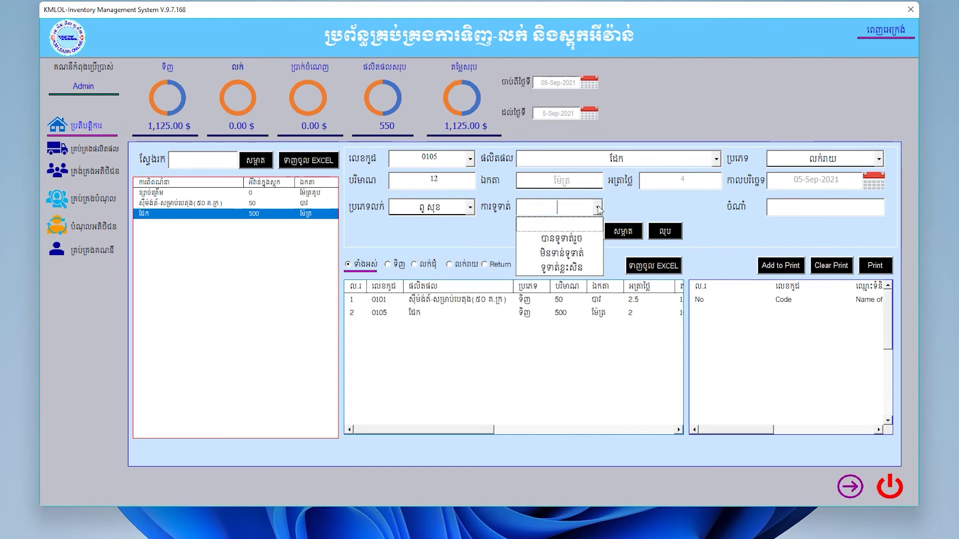
pyautogui.click(582, 255)
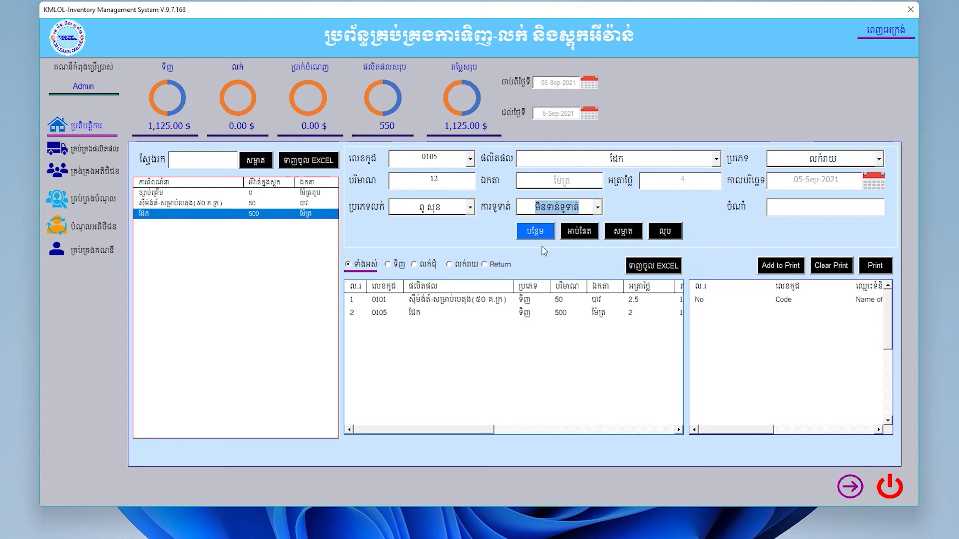
pyautogui.click(534, 232)
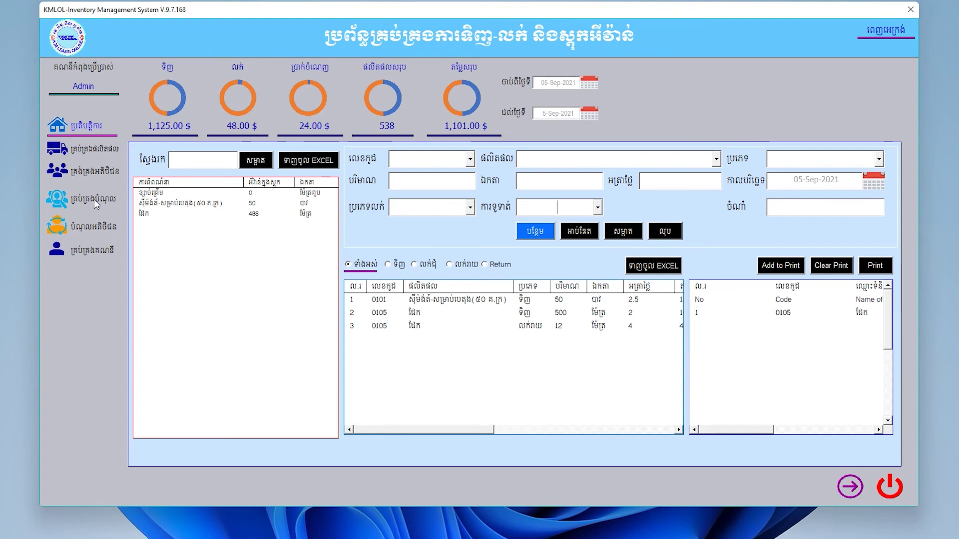
# Step: Show customer A001's debt history: one unpaid 12-unit ដែក (0105) purchase totalling 48.00 $
pyautogui.click(94, 229)
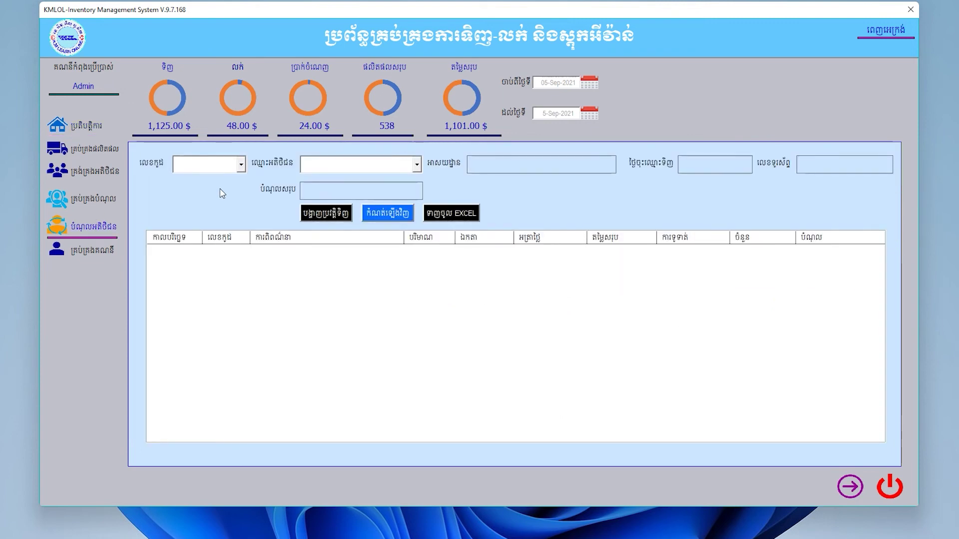
pyautogui.click(240, 164)
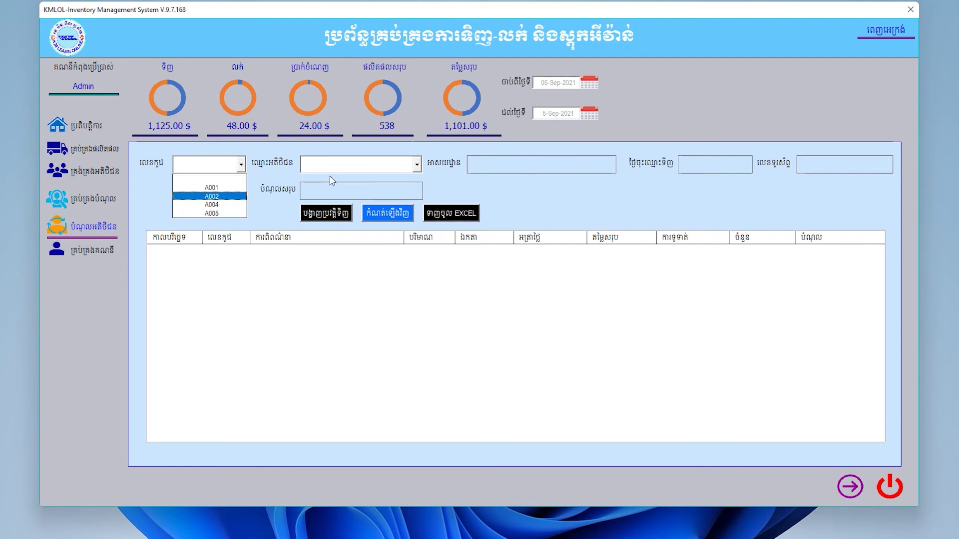
pyautogui.click(417, 165)
pyautogui.click(405, 179)
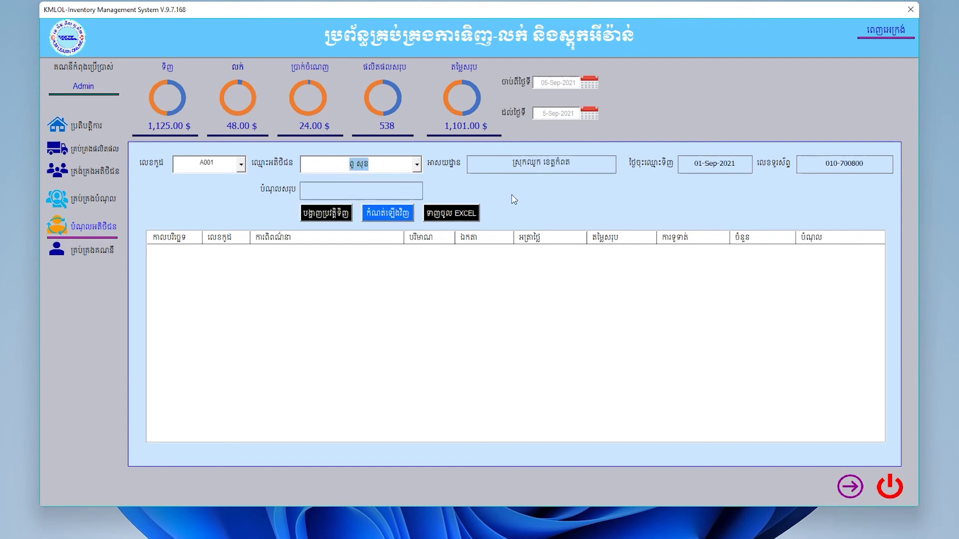
pyautogui.click(325, 213)
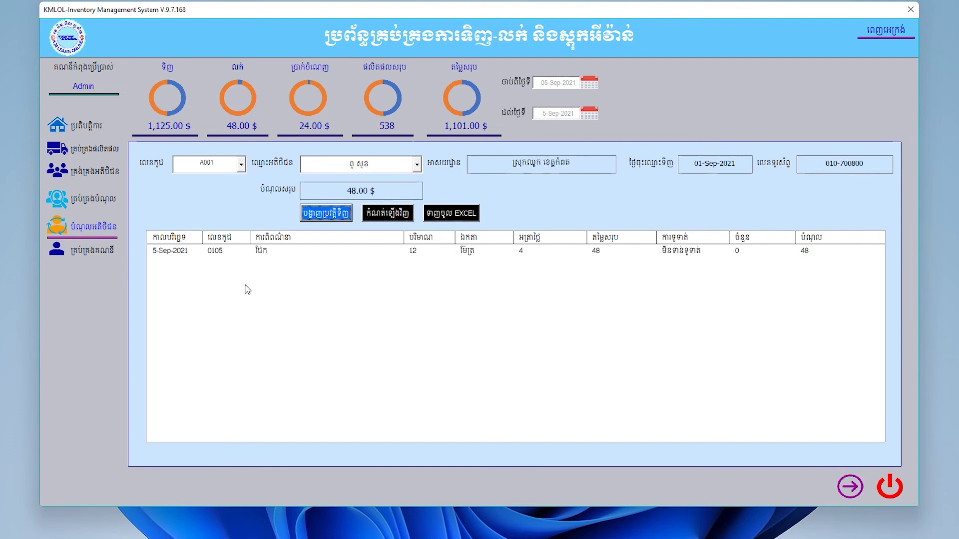
pyautogui.click(240, 254)
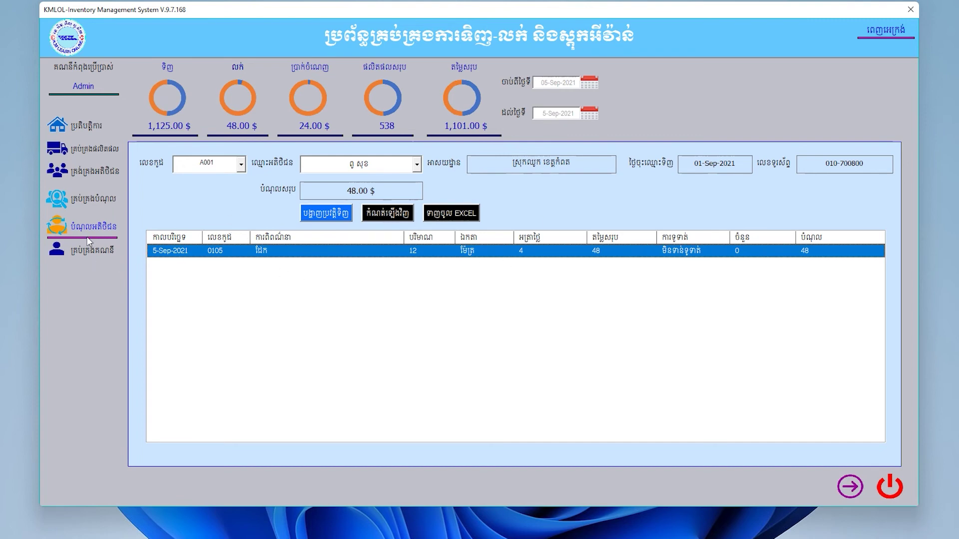
# Step: List all four customers' debts, select A001 owing 48.00 $, then open user account management
pyautogui.click(100, 201)
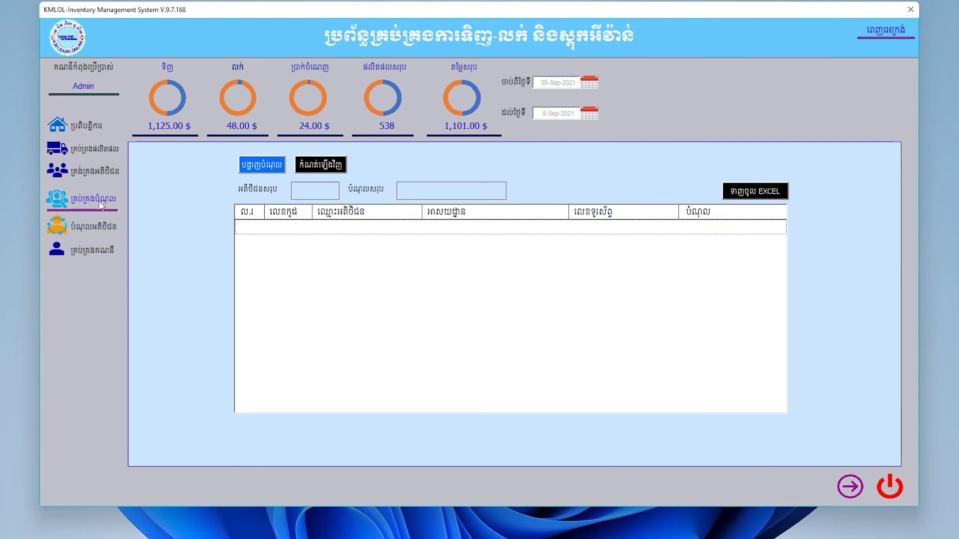
pyautogui.click(273, 168)
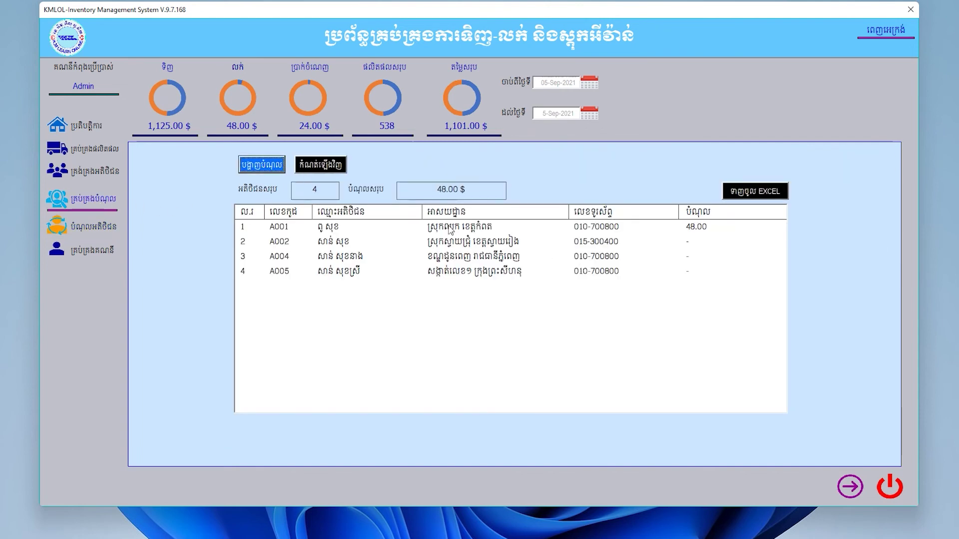
pyautogui.click(601, 228)
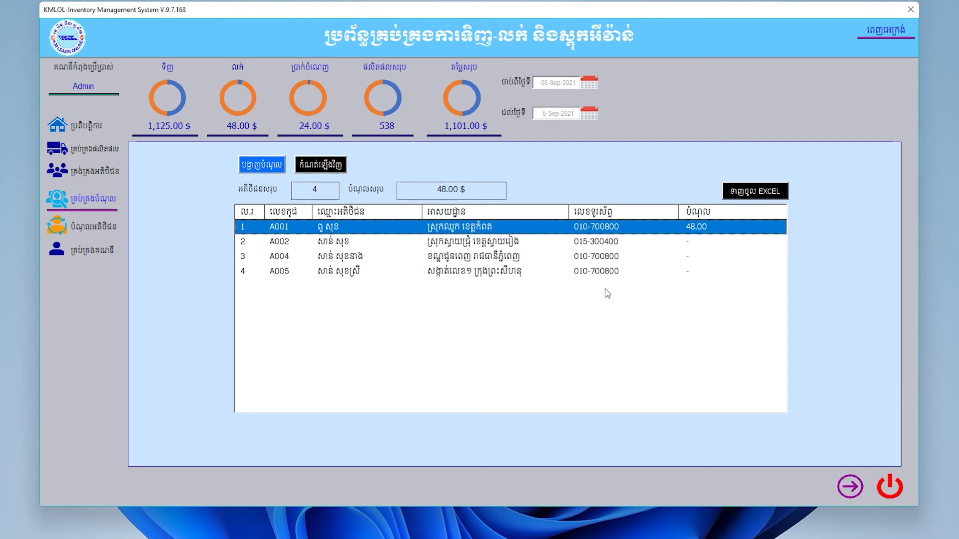
pyautogui.click(92, 253)
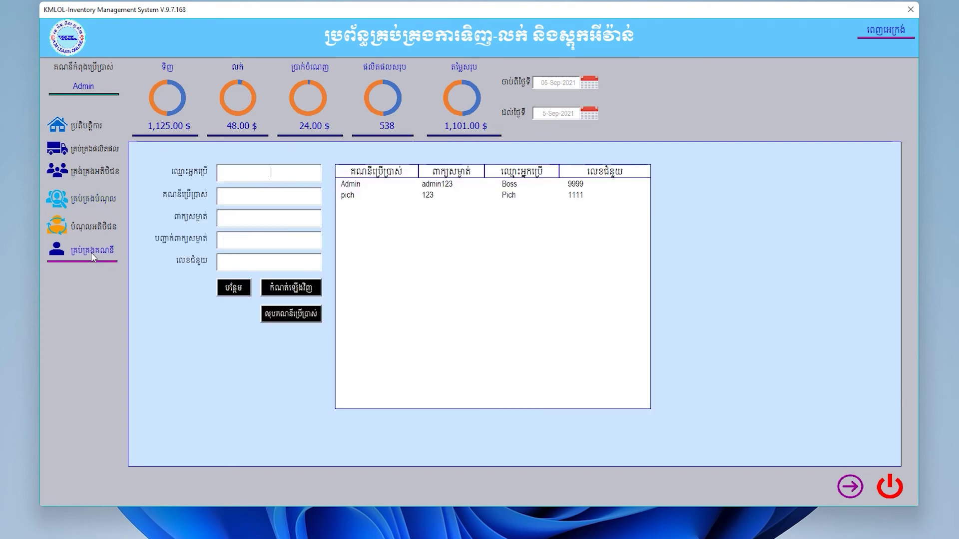
# Step: Load and clear the two user accounts in the form, then return to the home dashboard
pyautogui.click(417, 195)
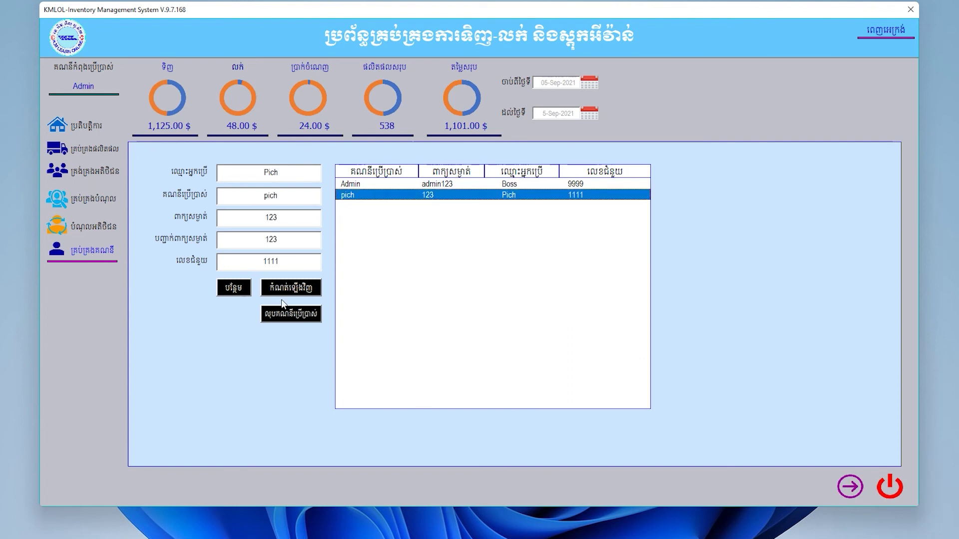
pyautogui.click(308, 292)
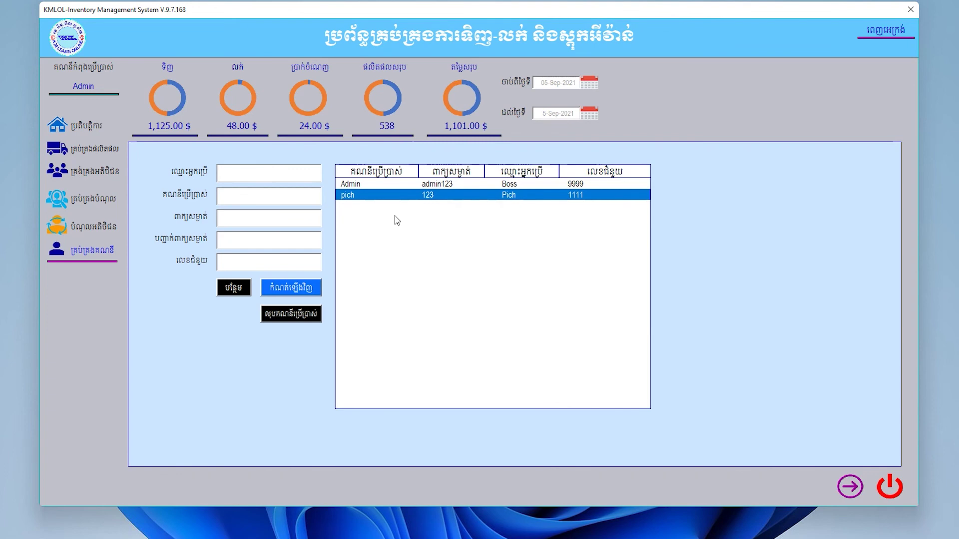
pyautogui.click(436, 184)
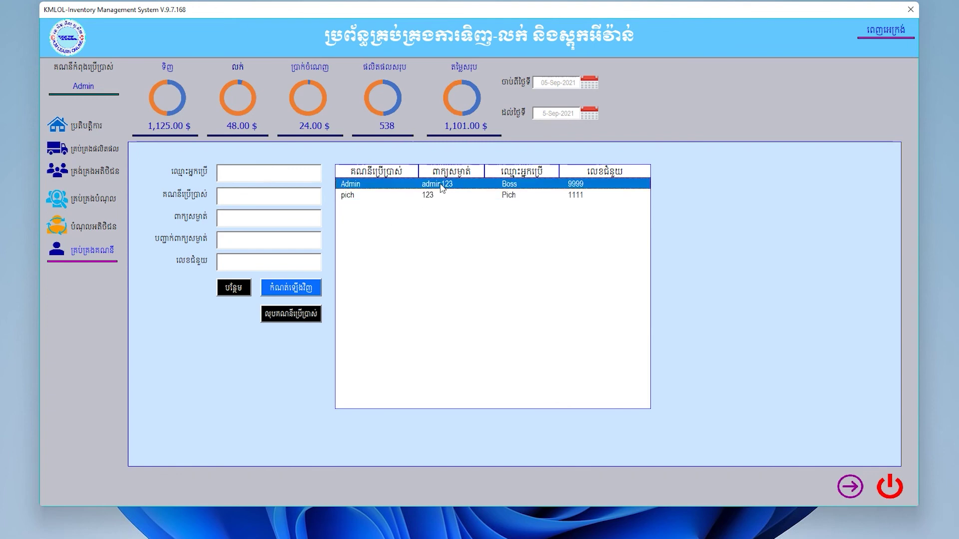
pyautogui.click(429, 197)
pyautogui.click(439, 185)
pyautogui.click(427, 195)
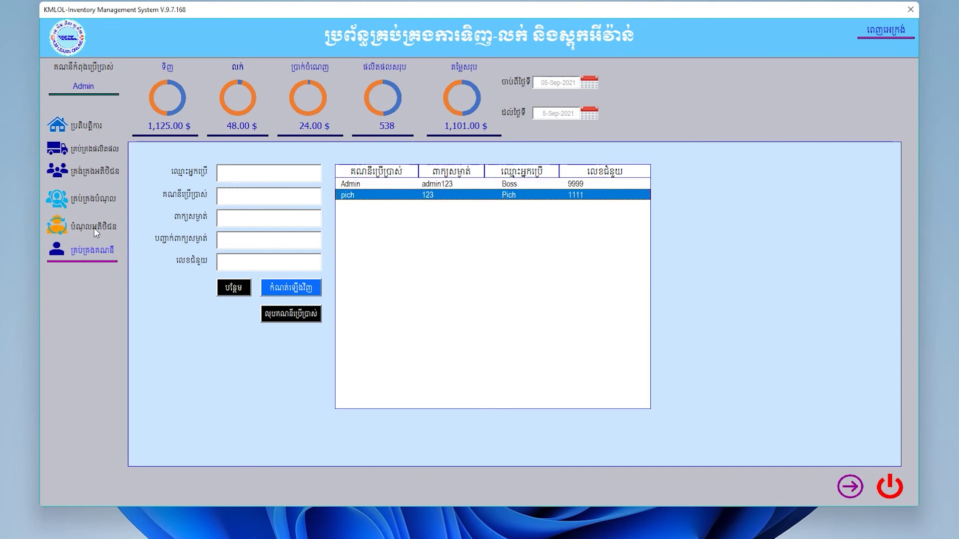
pyautogui.click(78, 128)
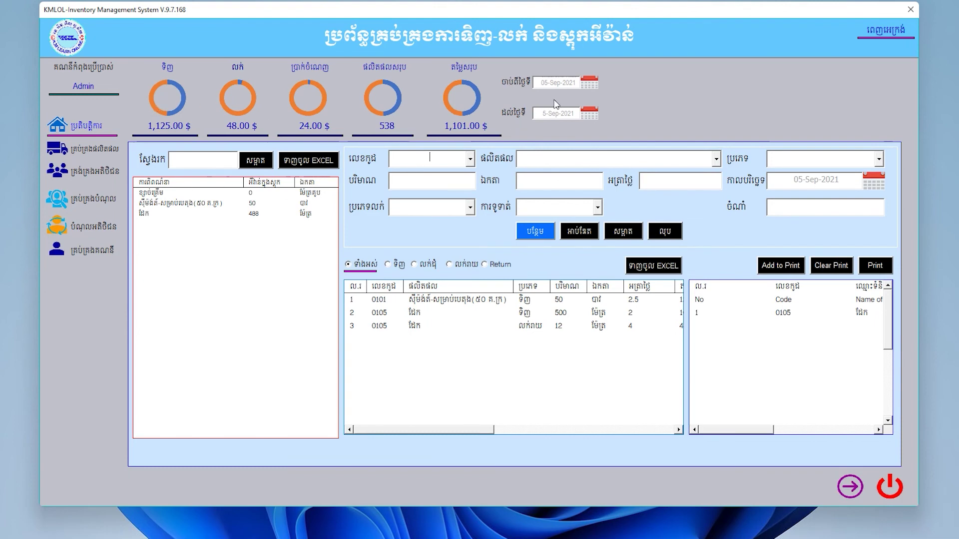
# Step: Check the start-date calendar and the dashboard stock rows, now totalling 538
pyautogui.click(589, 83)
pyautogui.click(727, 85)
pyautogui.click(206, 205)
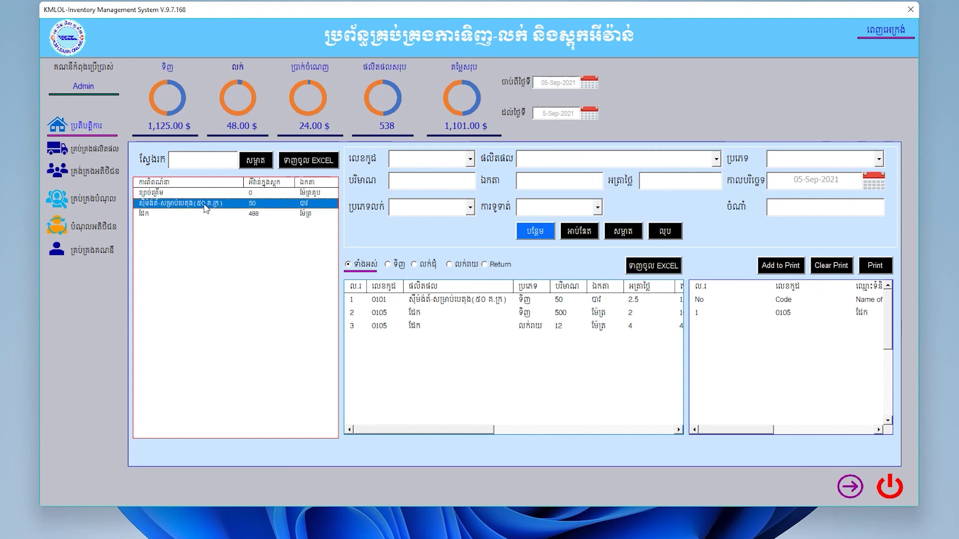
pyautogui.click(178, 214)
pyautogui.click(181, 204)
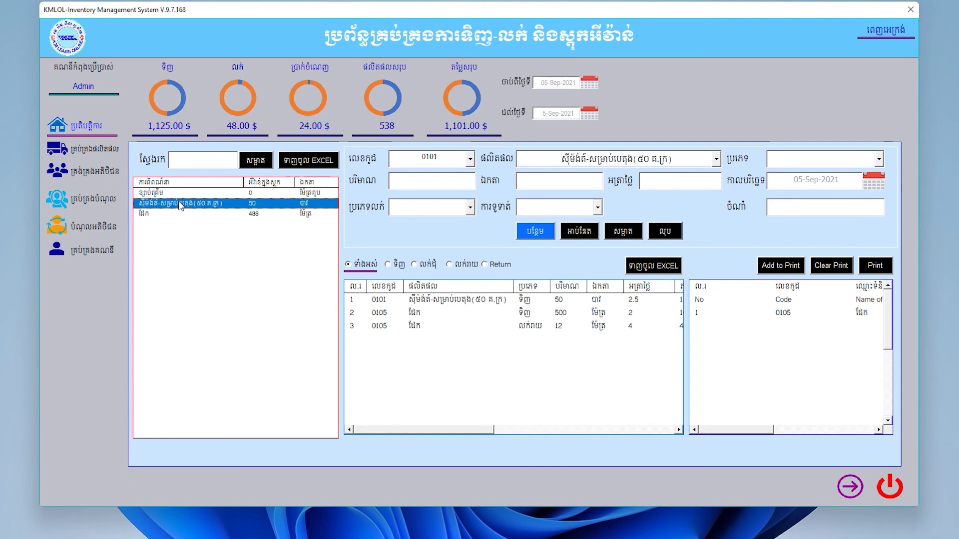
pyautogui.click(144, 195)
# Step: In product management, select the first product and 0104, and view the date calendars
pyautogui.click(100, 149)
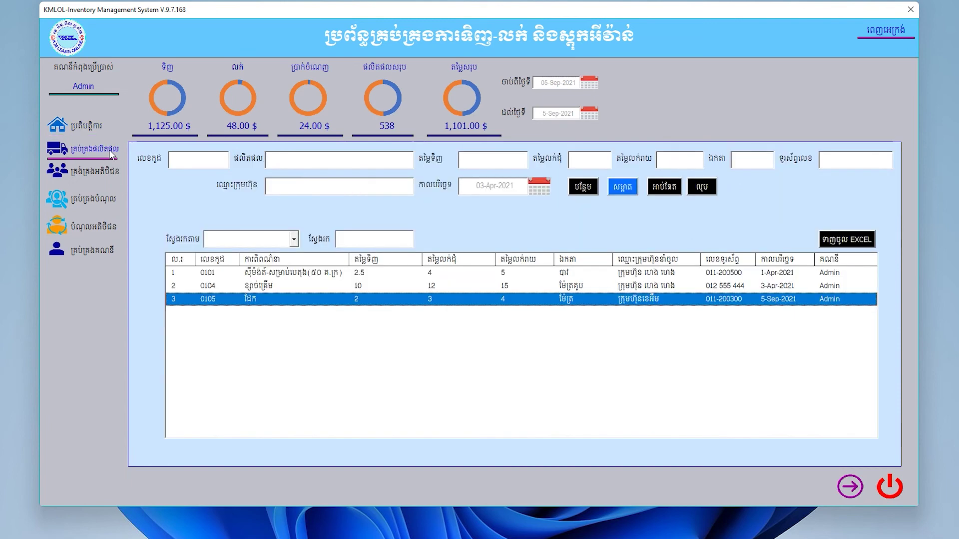
pyautogui.click(331, 276)
pyautogui.click(337, 288)
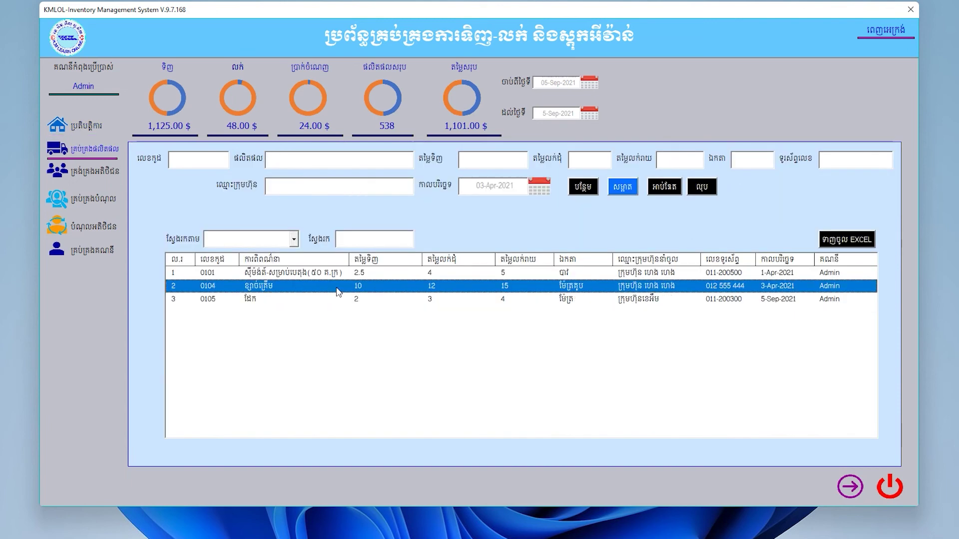
pyautogui.click(540, 187)
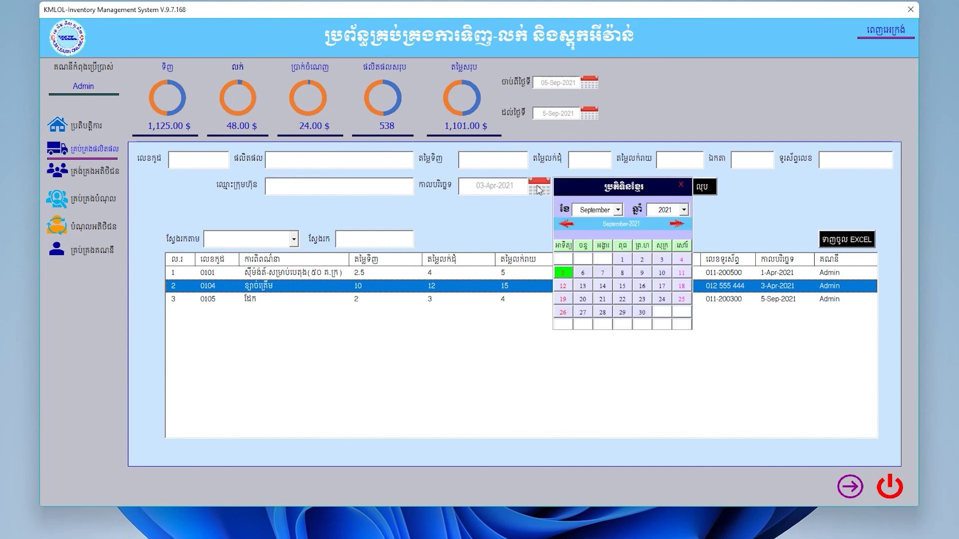
pyautogui.click(681, 187)
pyautogui.click(589, 113)
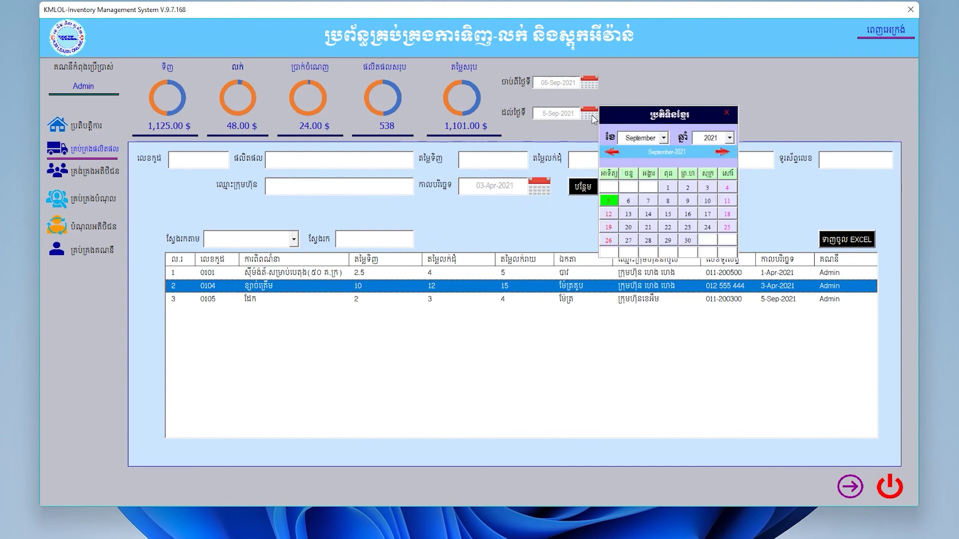
# Step: Cycle through customer debt, debt summary, customer, dashboard and product pages, ending on customer debt lookup
pyautogui.click(100, 229)
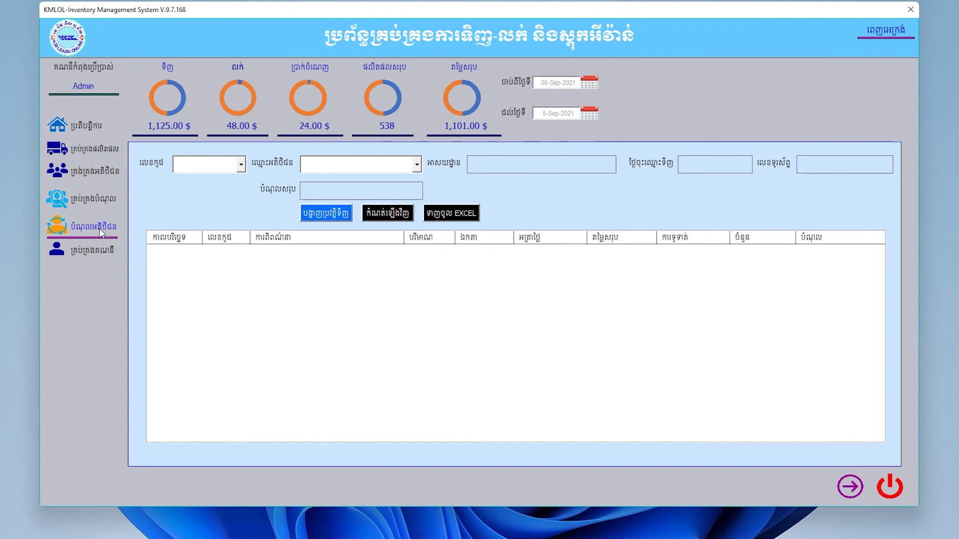
pyautogui.click(100, 198)
pyautogui.click(107, 172)
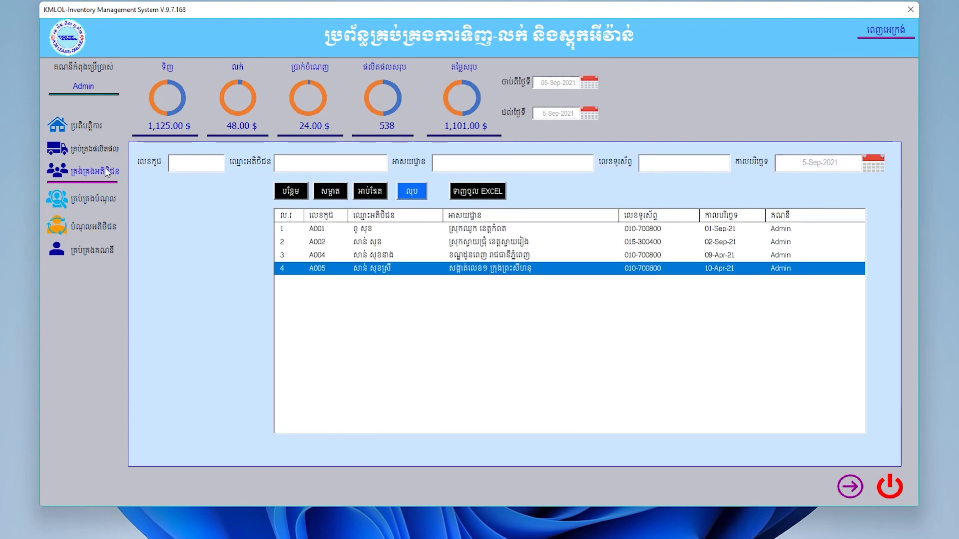
pyautogui.click(98, 128)
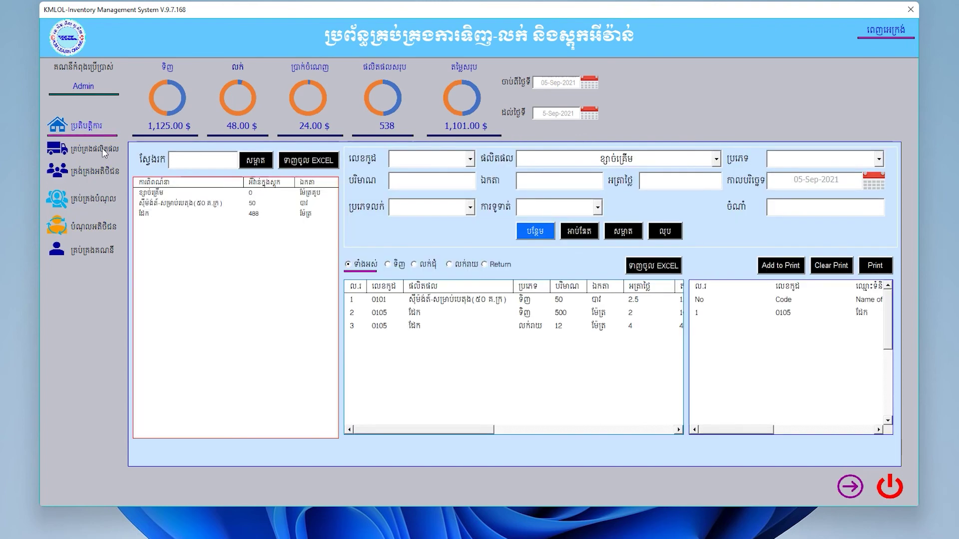
pyautogui.click(102, 152)
pyautogui.click(103, 171)
pyautogui.click(101, 200)
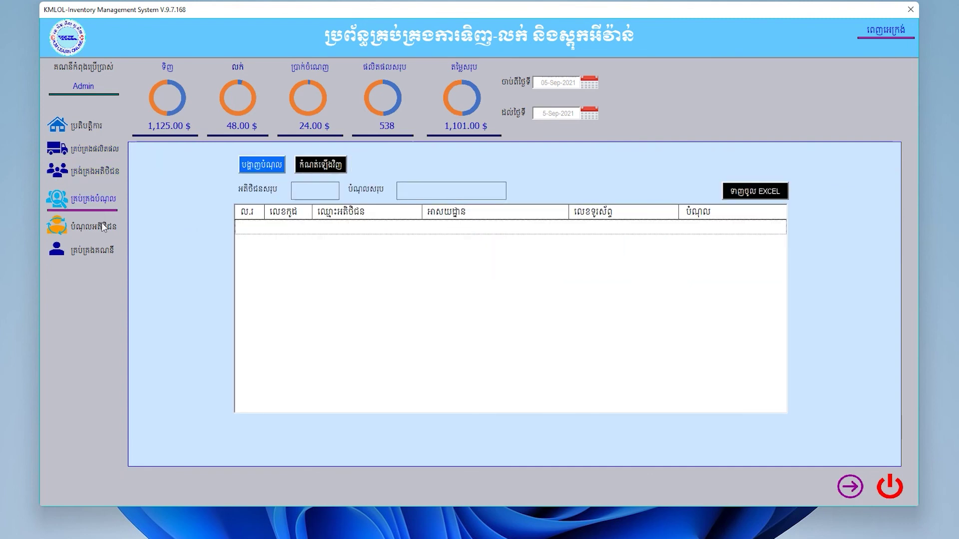
pyautogui.click(101, 226)
# Step: Go through the sidebar pages back to the home dashboard, which shows three transactions and 488 units of ដែក (0105) in stock
pyautogui.click(101, 250)
pyautogui.click(101, 199)
pyautogui.click(96, 170)
pyautogui.click(100, 150)
pyautogui.click(91, 124)
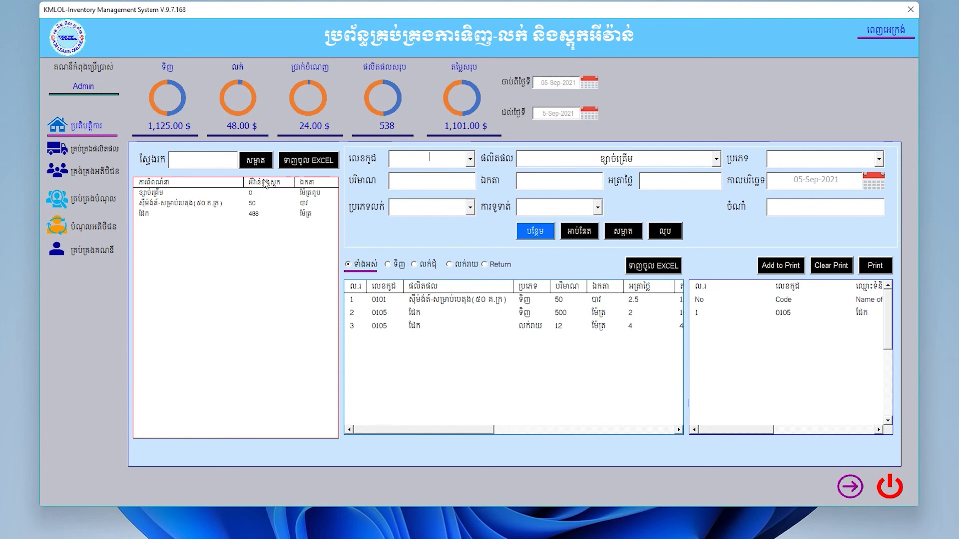
pyautogui.click(589, 83)
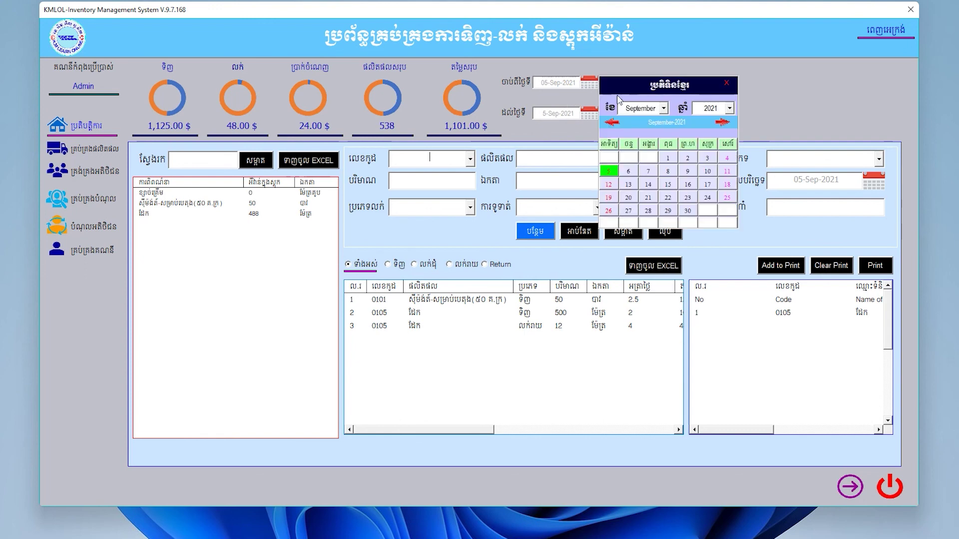
pyautogui.click(725, 85)
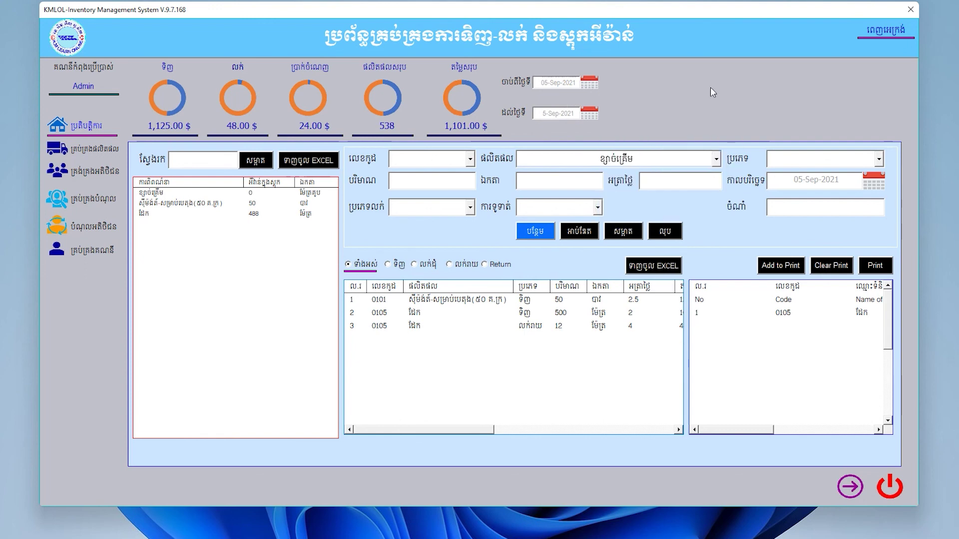
pyautogui.click(589, 114)
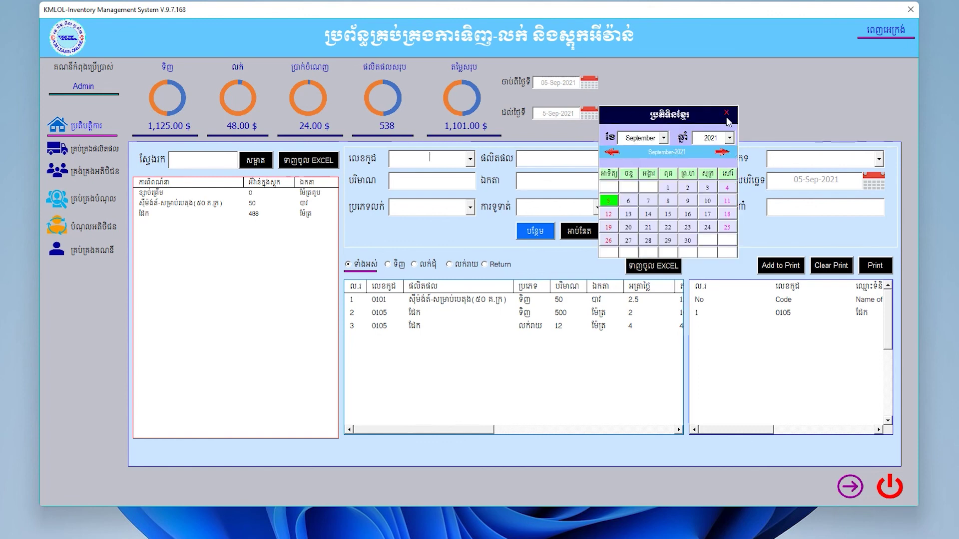
pyautogui.click(726, 115)
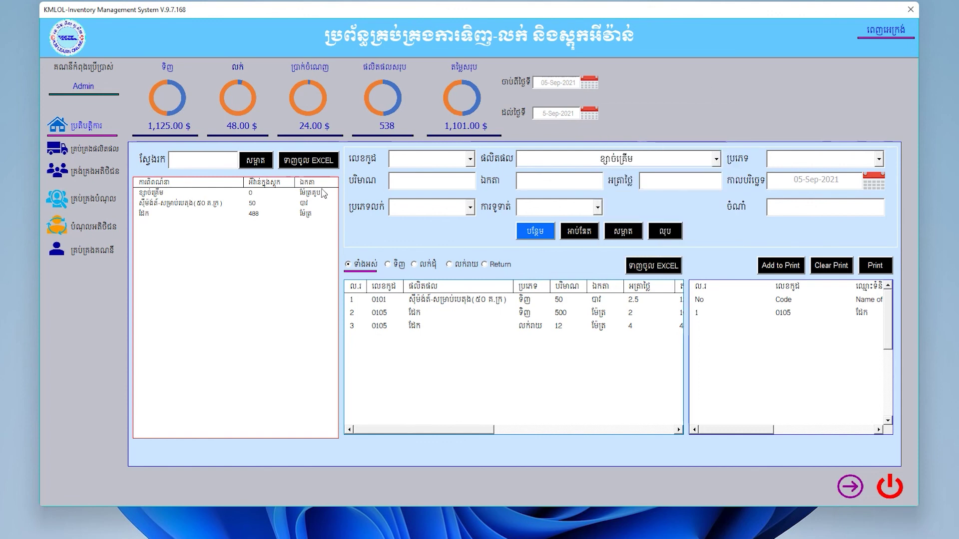